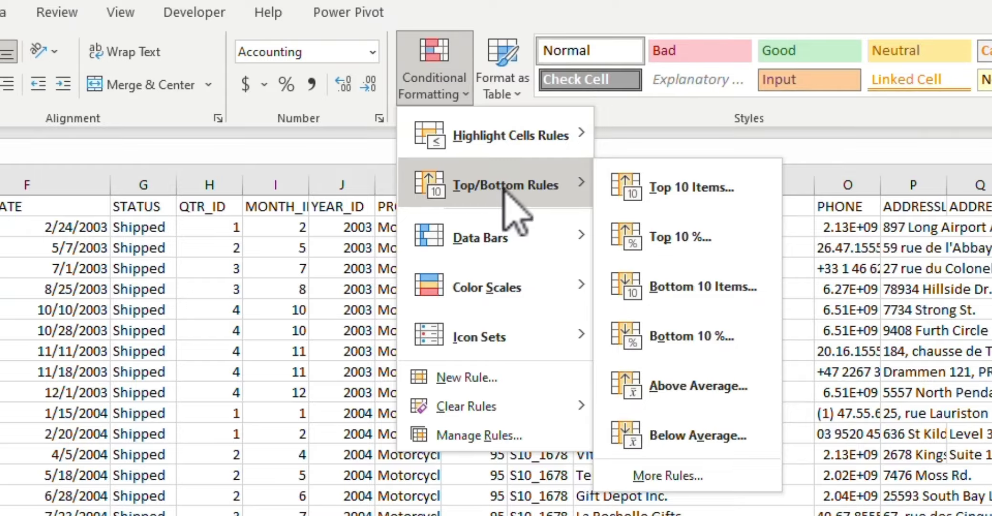
# Try highlighting the top 10 items in the SALES column with Light Red Fill with Dark Red Text, and undo it
pyautogui.click(728, 191)
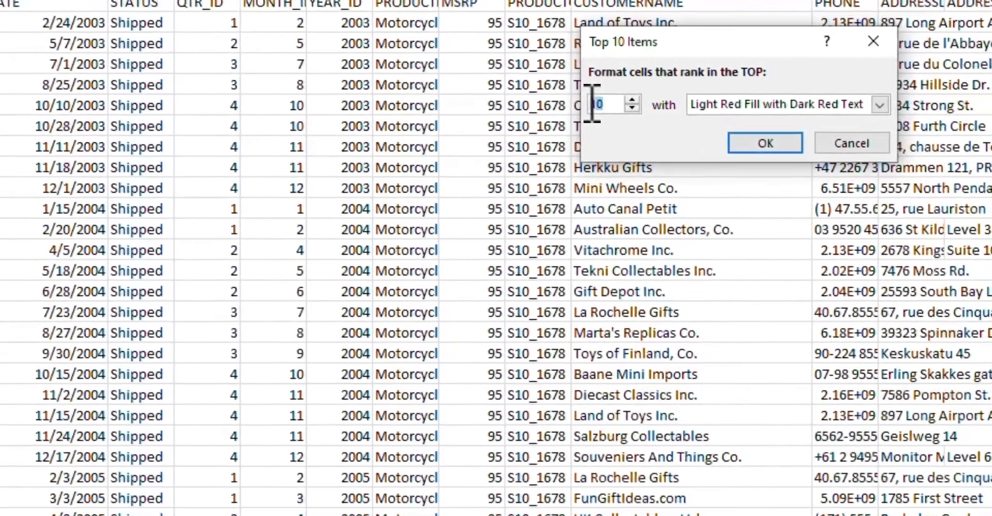
pyautogui.doubleClick(616, 101)
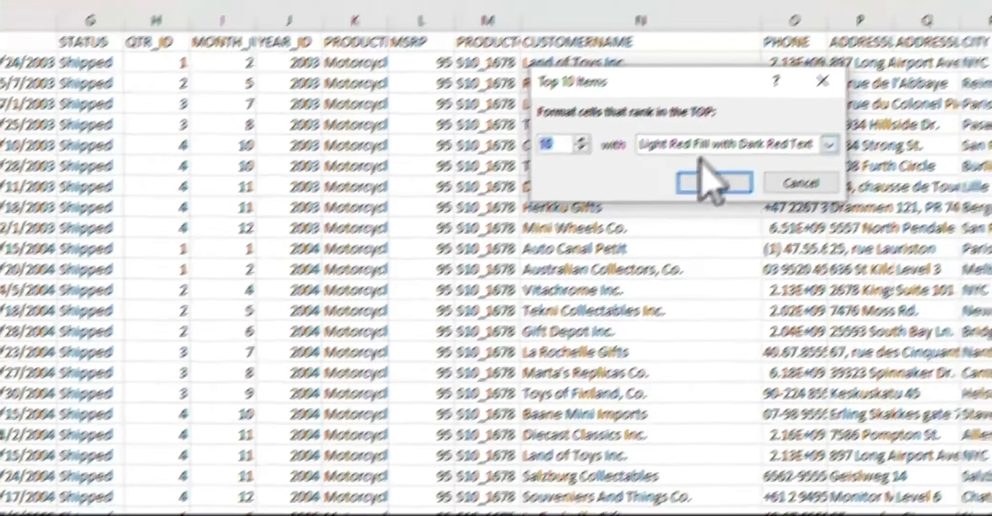
pyautogui.click(812, 105)
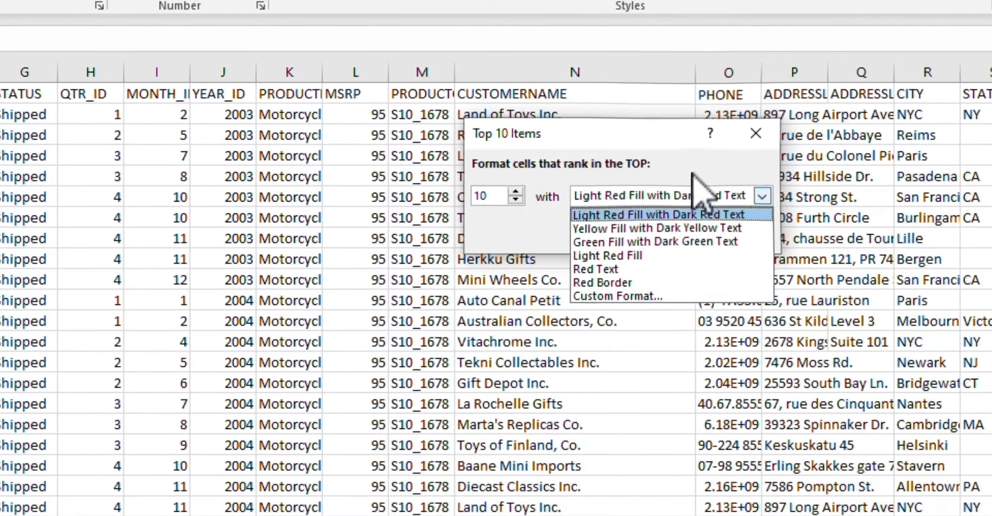
pyautogui.click(679, 215)
pyautogui.click(662, 237)
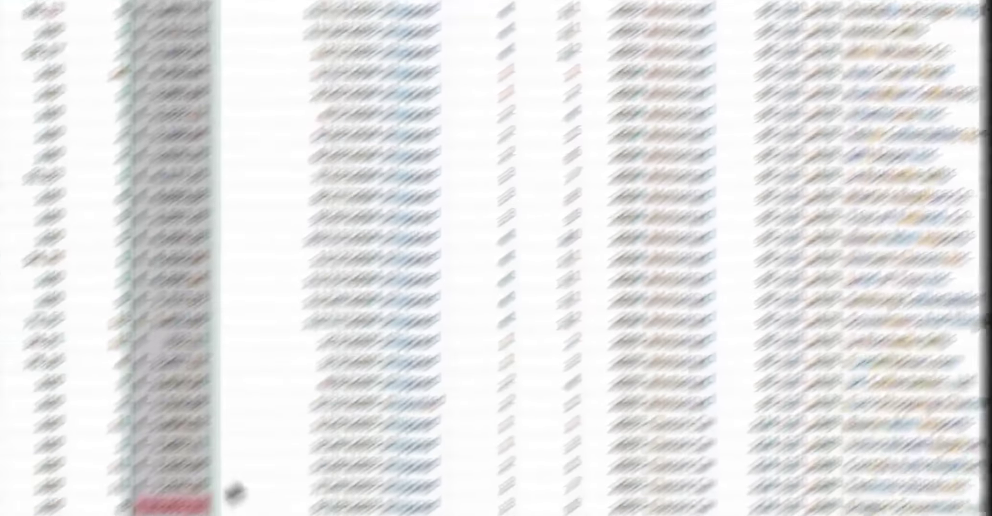
pyautogui.press('super+z')
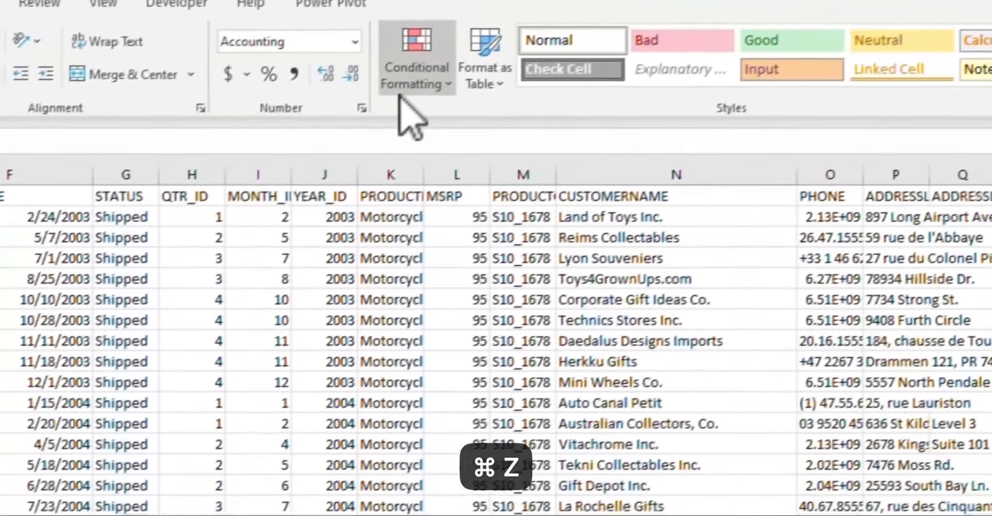
# Highlight the bottom 10 items in the SALES column with Light Red Fill with Dark Red Text
pyautogui.click(406, 83)
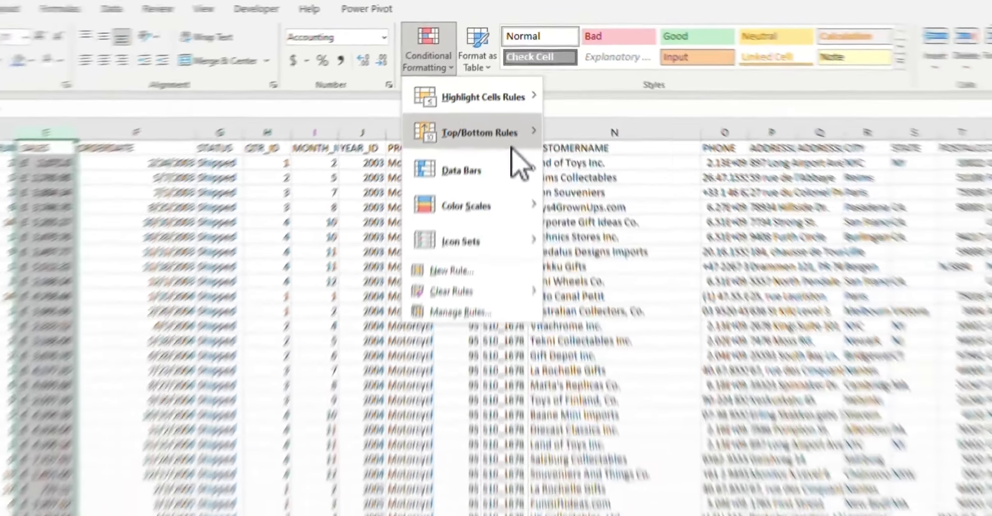
pyautogui.moveTo(514, 201)
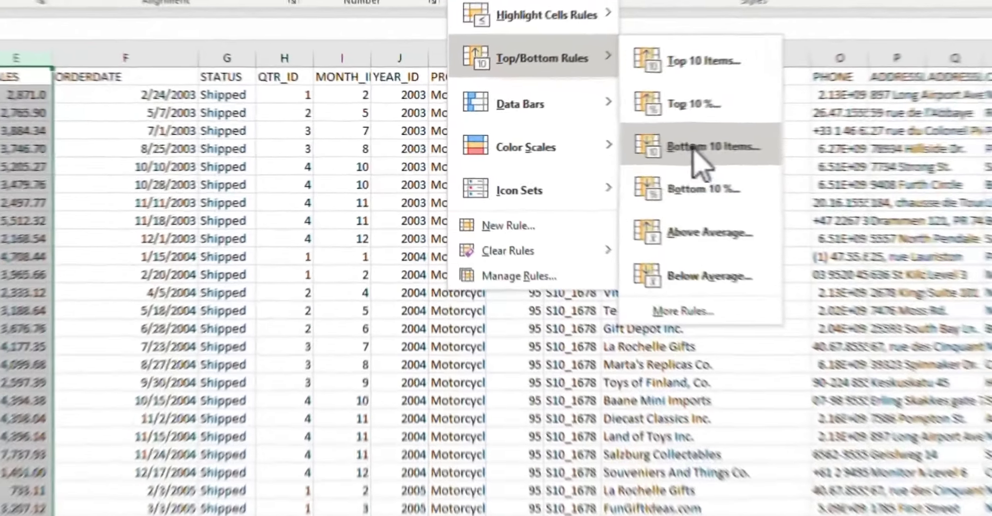
pyautogui.click(577, 145)
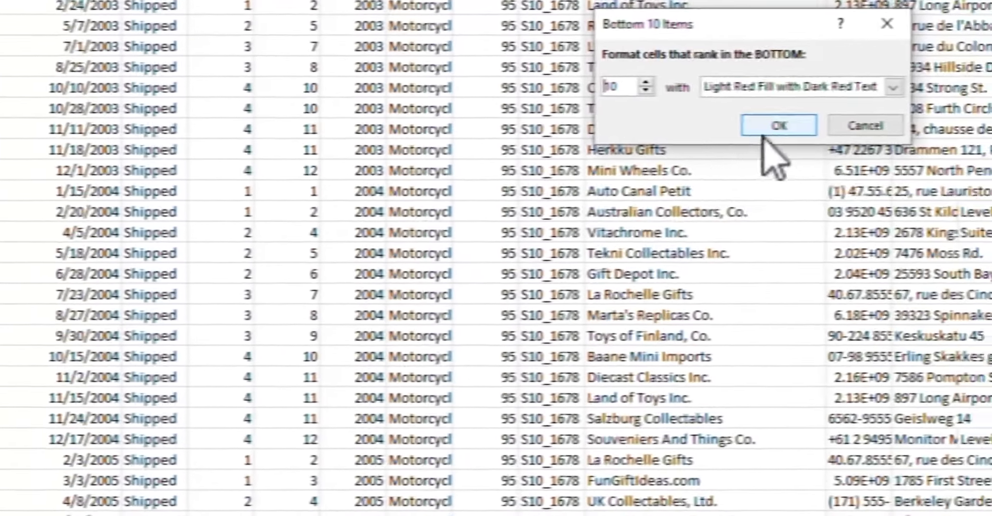
pyautogui.click(869, 166)
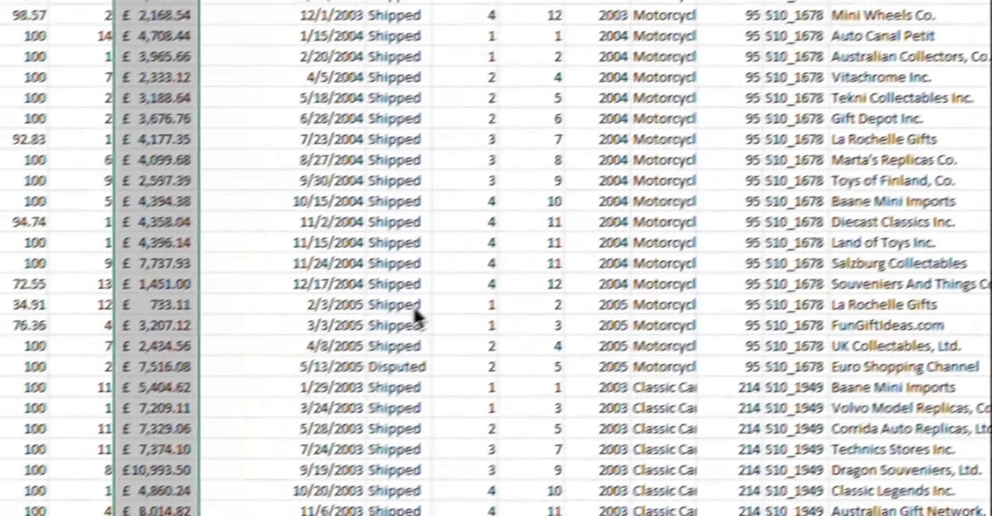
# Sort the whole table by SALES cell color, expanding the selection and placing the light red cells on top
pyautogui.scroll(-17, 415, 309)
pyautogui.scroll(16, 415, 310)
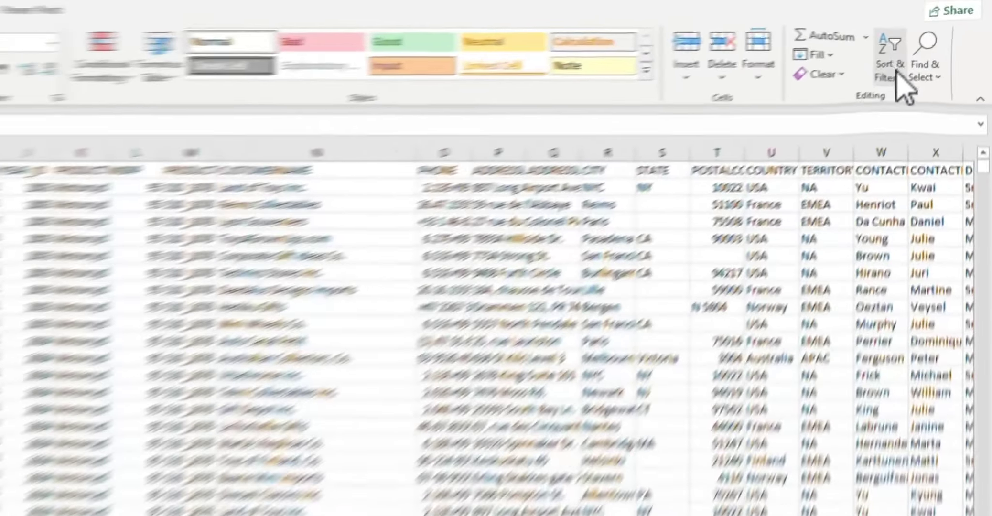
pyautogui.click(930, 42)
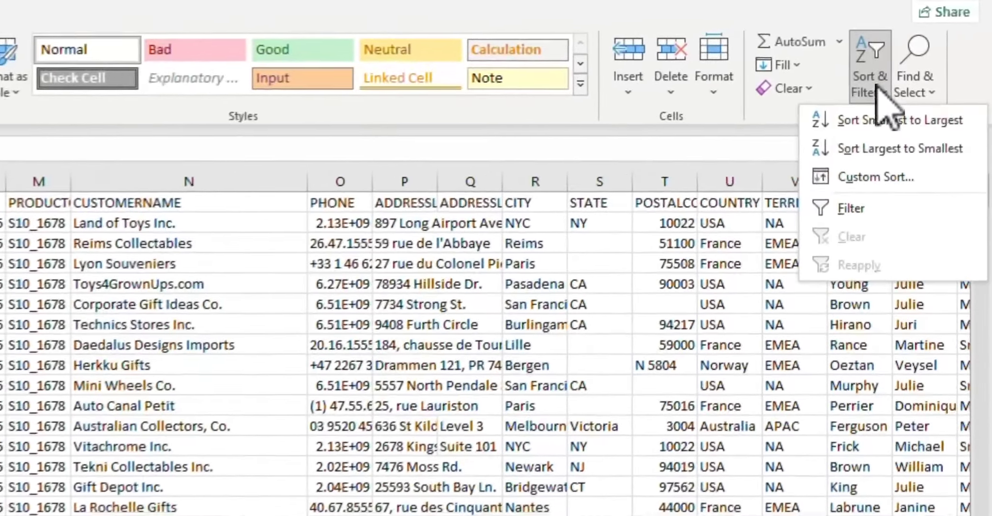
pyautogui.click(920, 92)
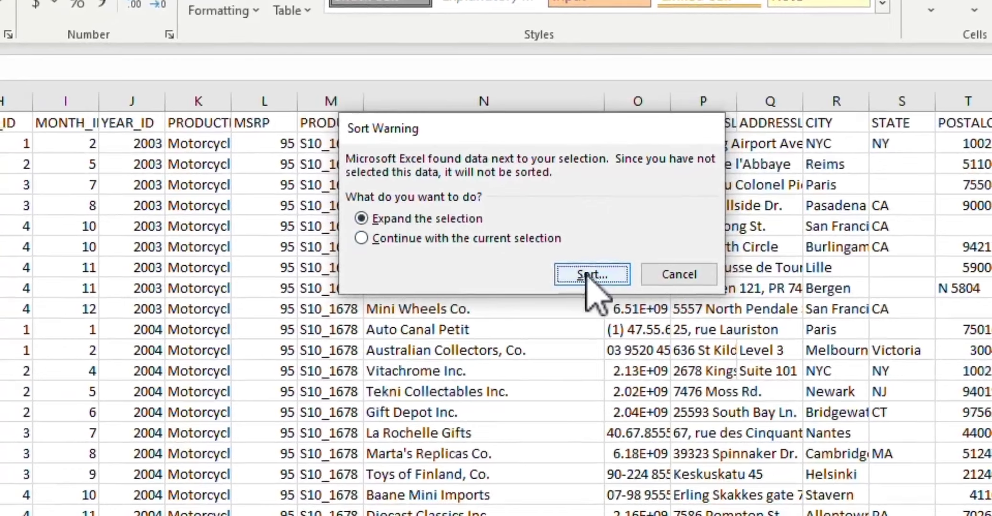
pyautogui.click(588, 276)
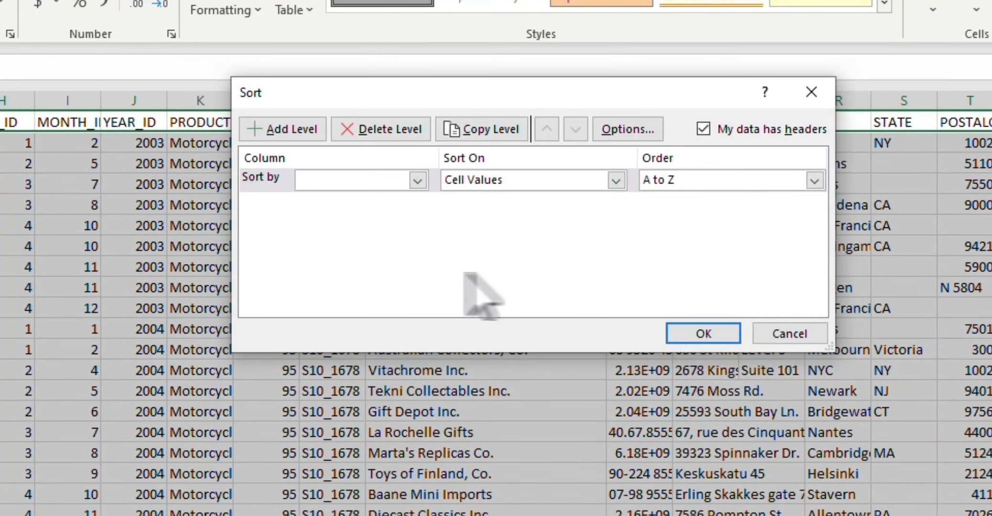
pyautogui.click(383, 184)
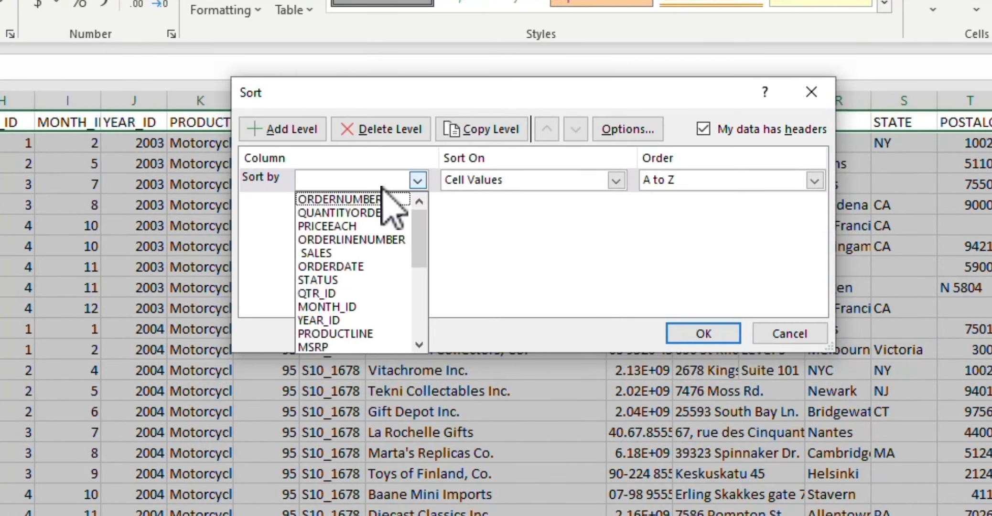
pyautogui.click(343, 253)
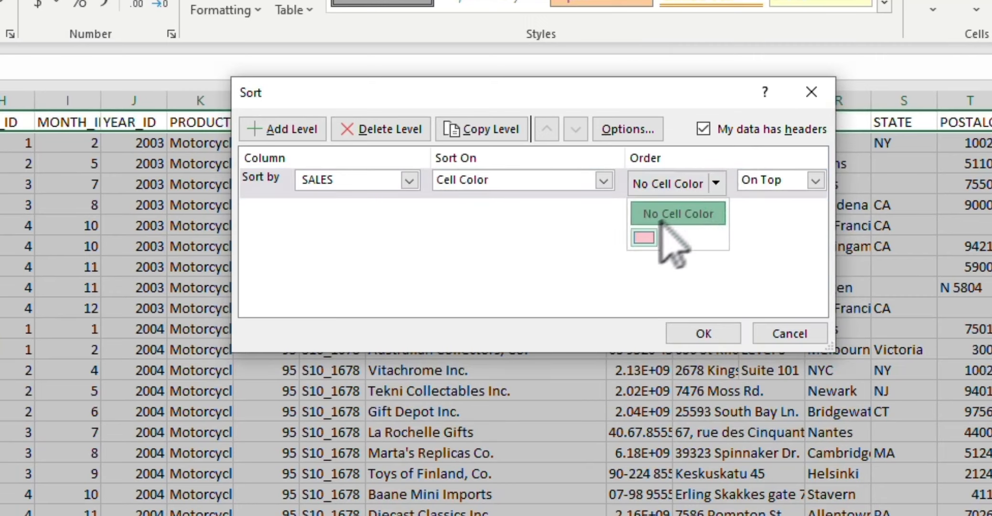
pyautogui.click(645, 238)
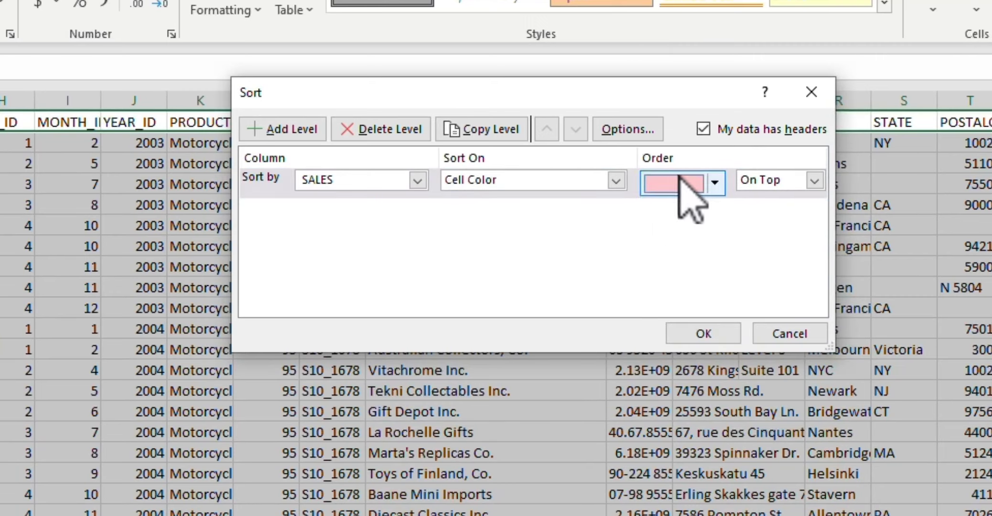
pyautogui.click(713, 333)
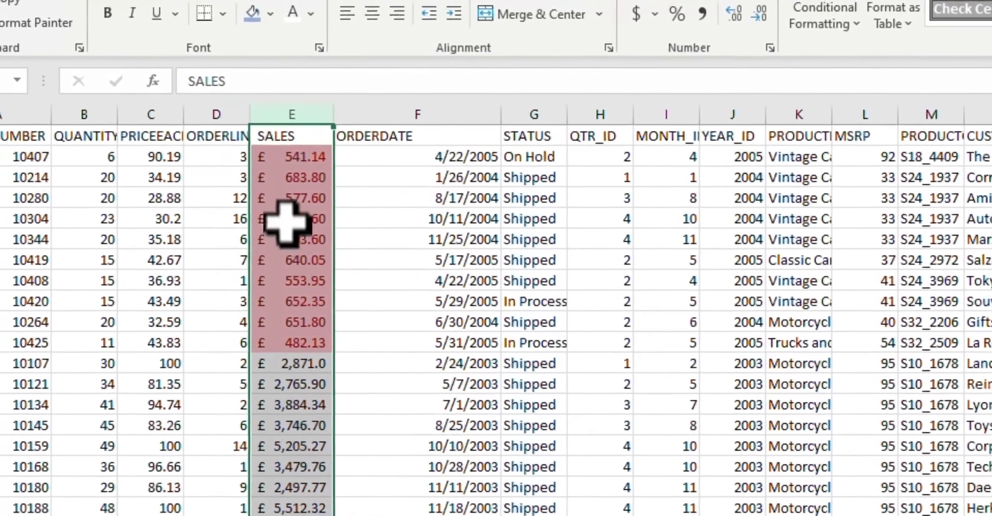
# Undo the cell color sort and the bottom 10 highlighting of the SALES column
pyautogui.click(372, 191)
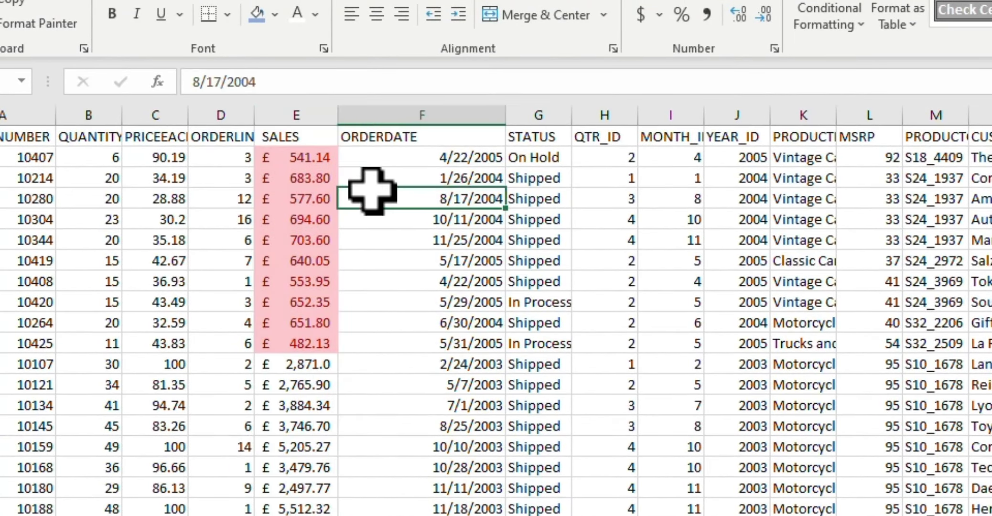
pyautogui.press('super+z')
pyautogui.press('super+z')
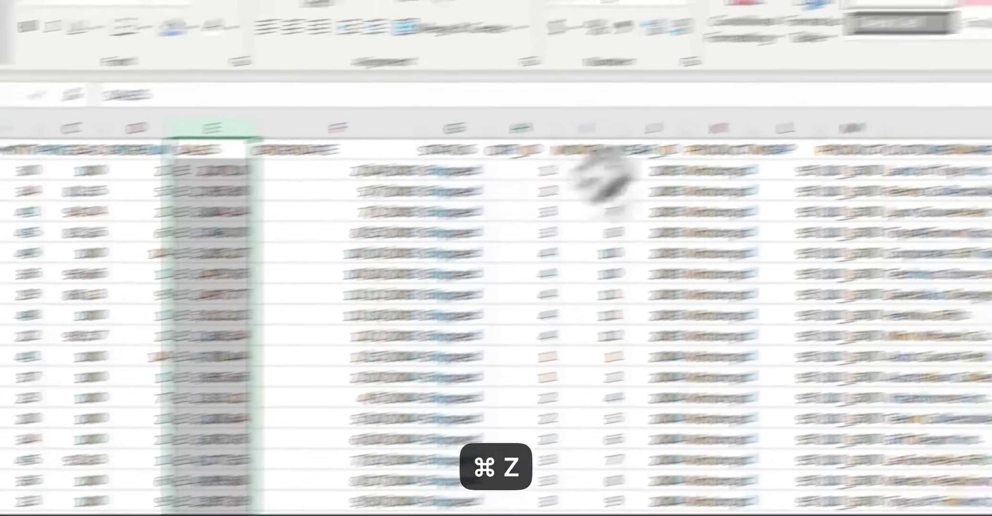
# Apply blue gradient fill data bars to the SALES column
pyautogui.click(397, 85)
pyautogui.moveTo(495, 206)
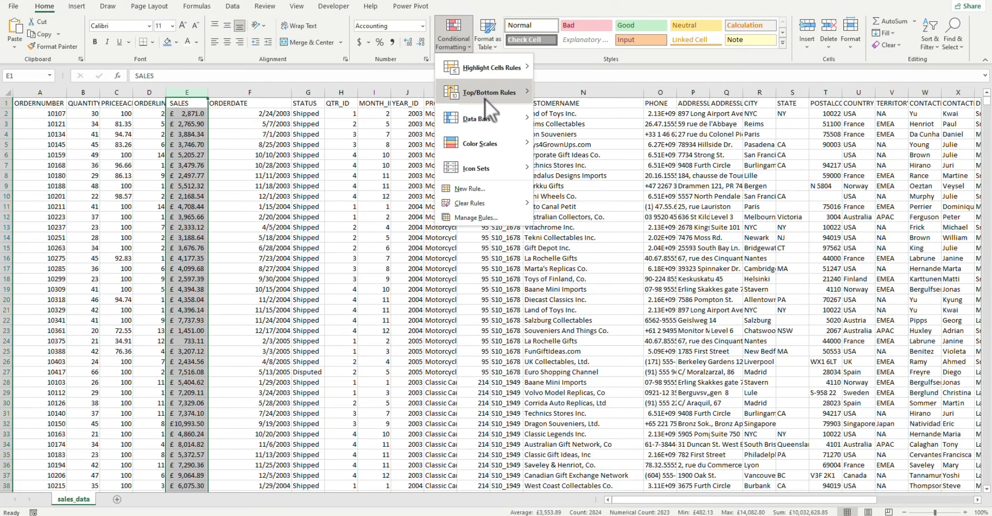
pyautogui.moveTo(492, 126)
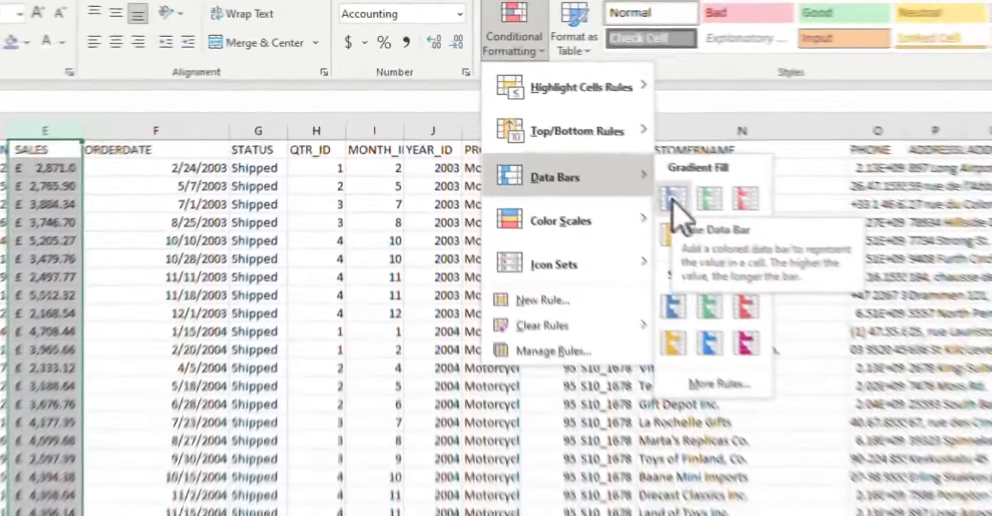
pyautogui.click(544, 131)
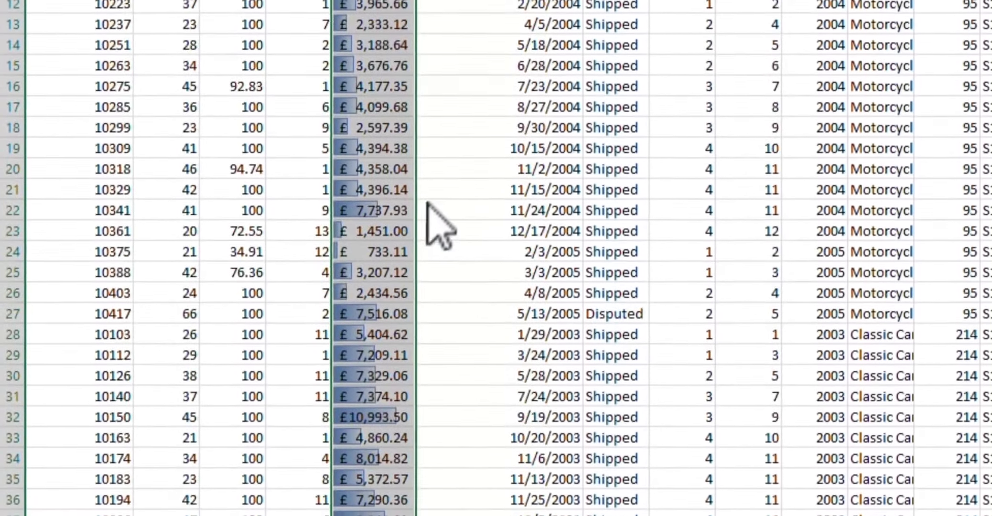
# Examine the data bars down the SALES column to compare bar lengths with the sales values
pyautogui.scroll(-16, 427, 203)
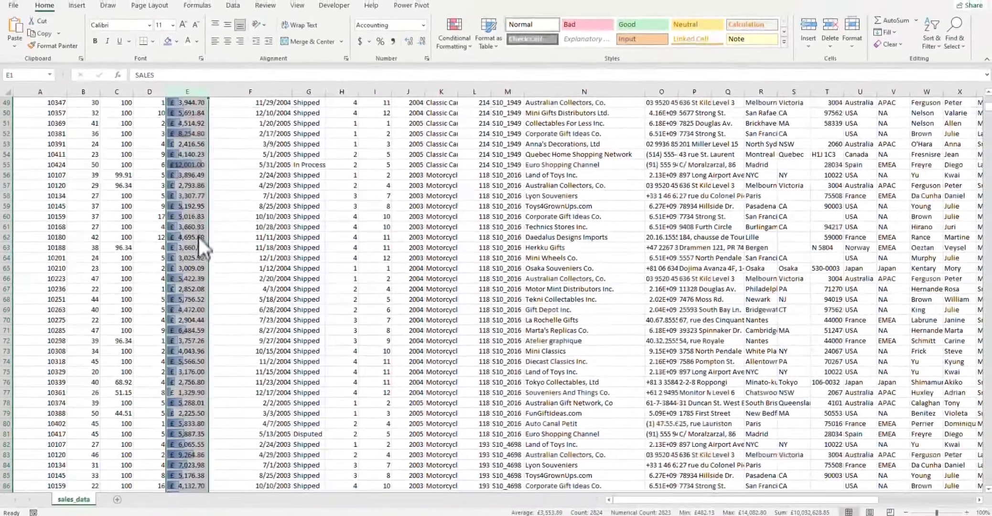
pyautogui.scroll(2, 397, 85)
pyautogui.scroll(3, 198, 258)
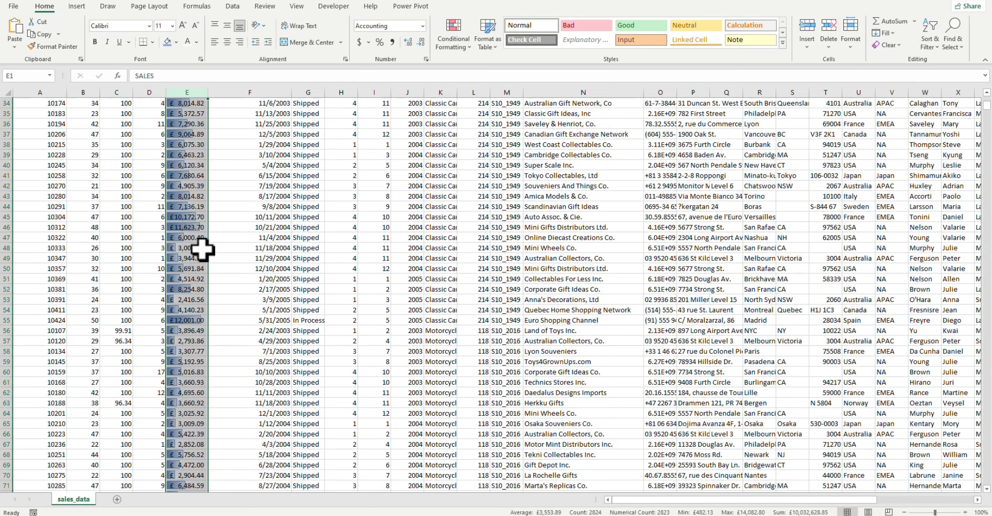
pyautogui.scroll(11, 203, 248)
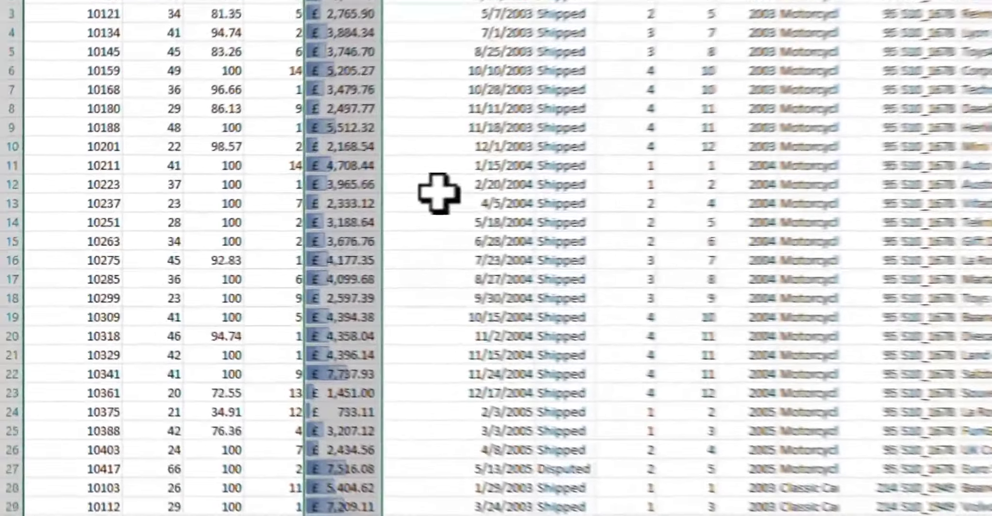
pyautogui.click(438, 191)
pyautogui.scroll(-9, 376, 406)
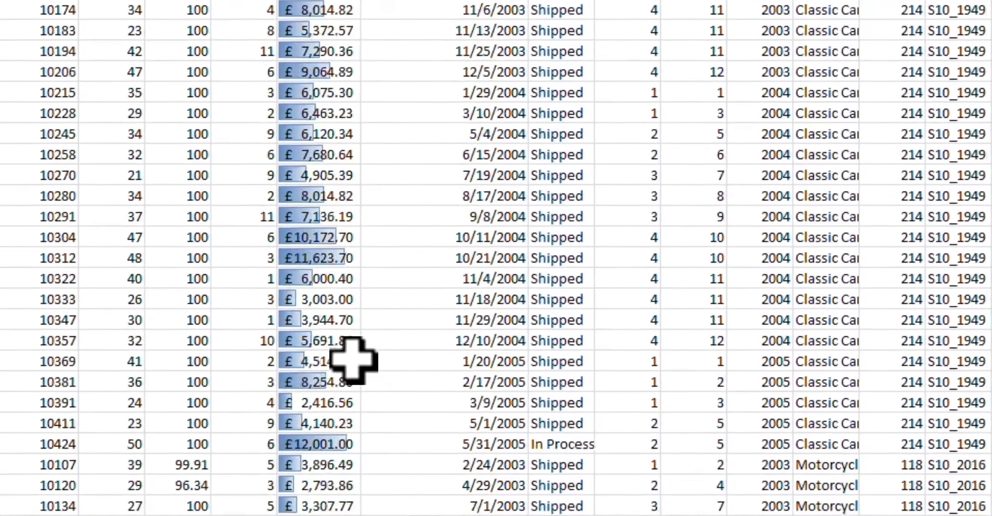
pyautogui.scroll(-9, 354, 361)
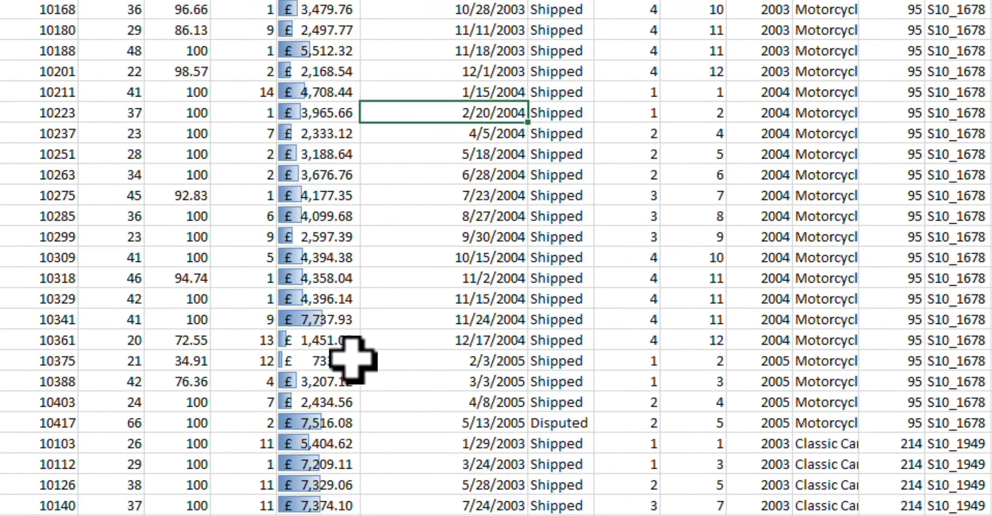
# Undo the data bars and apply the green-yellow-red color scale to the SALES column
pyautogui.press('super+z')
pyautogui.click(479, 54)
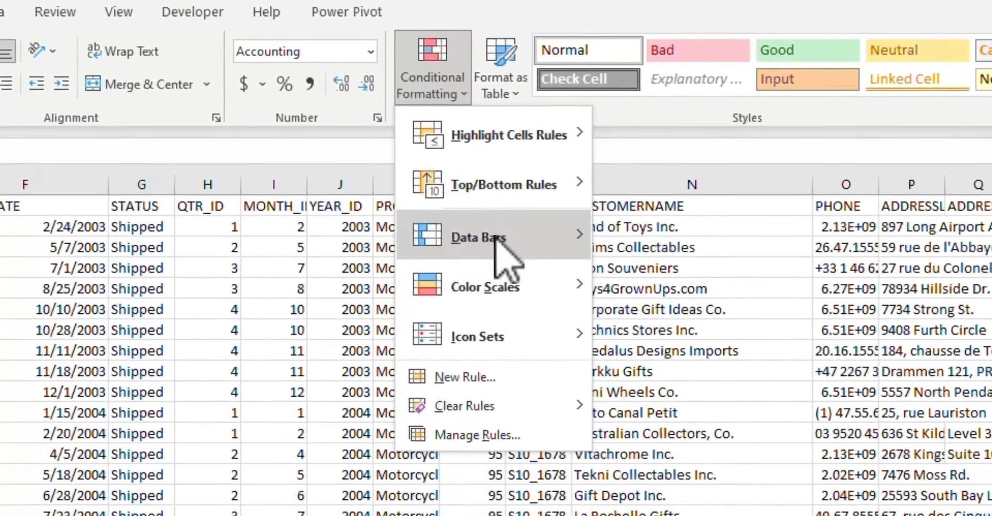
pyautogui.moveTo(542, 236)
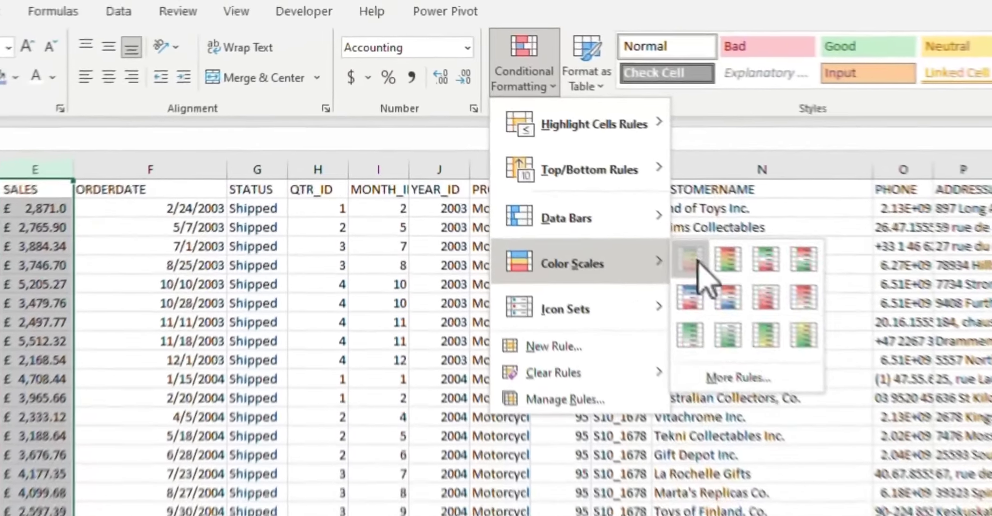
pyautogui.click(545, 142)
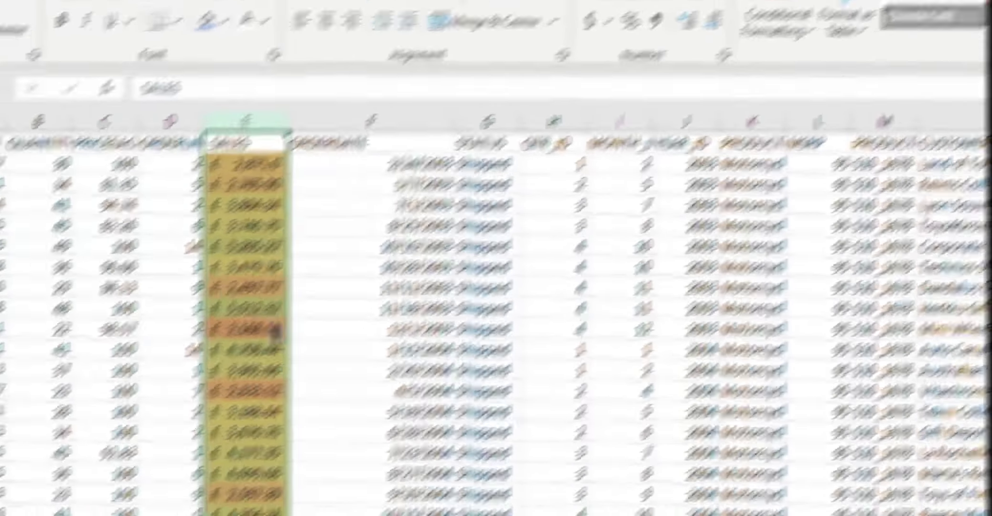
# Apply the Red - Yellow - Green Color Scale to the SALES column
pyautogui.scroll(-10, 277, 334)
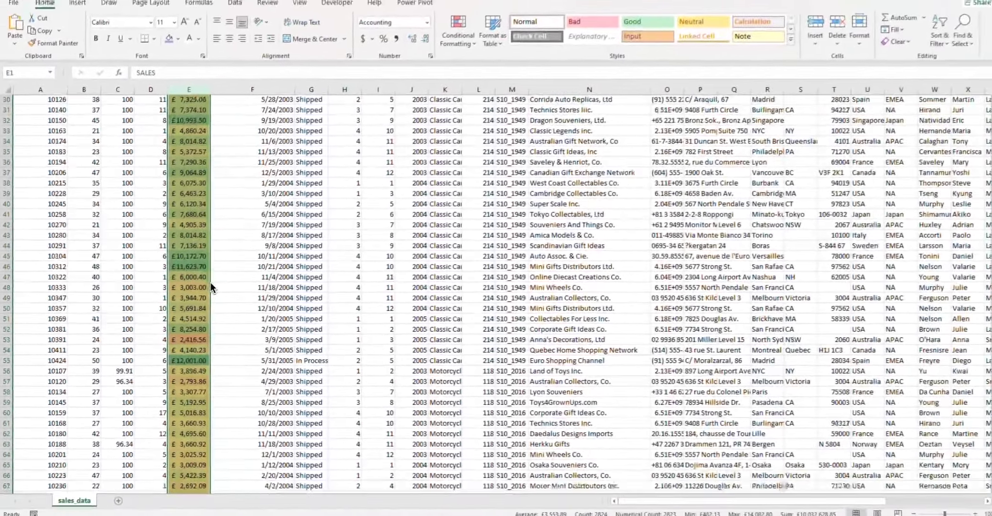
pyautogui.scroll(-1, 209, 284)
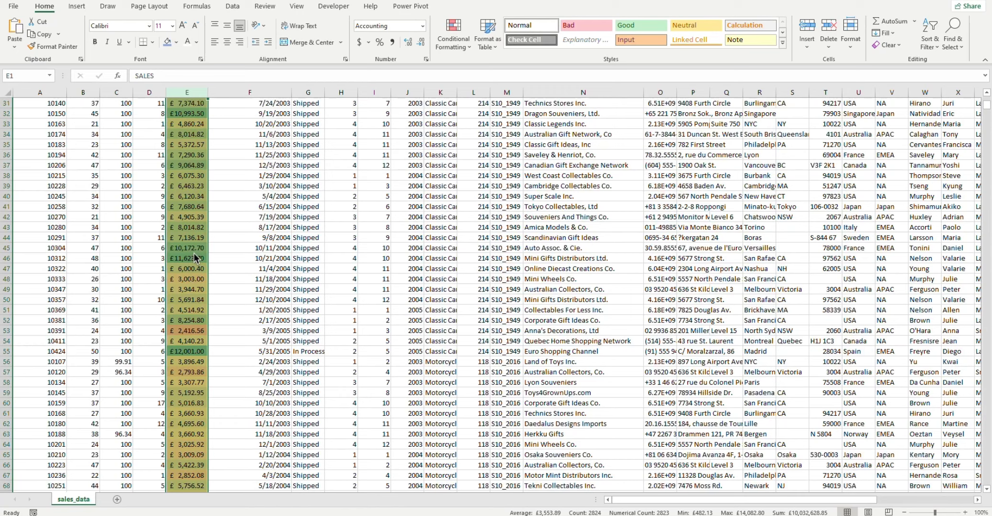
pyautogui.scroll(10, 194, 253)
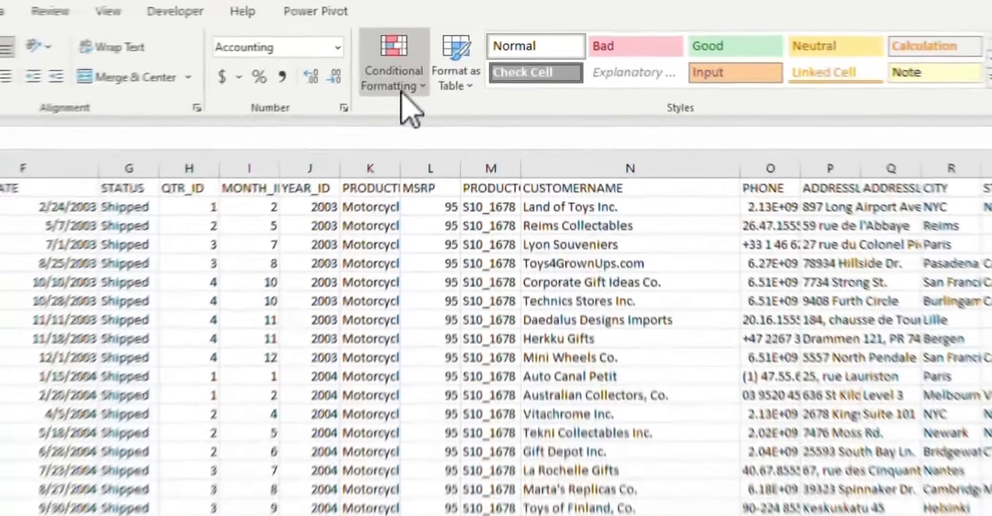
pyautogui.click(456, 47)
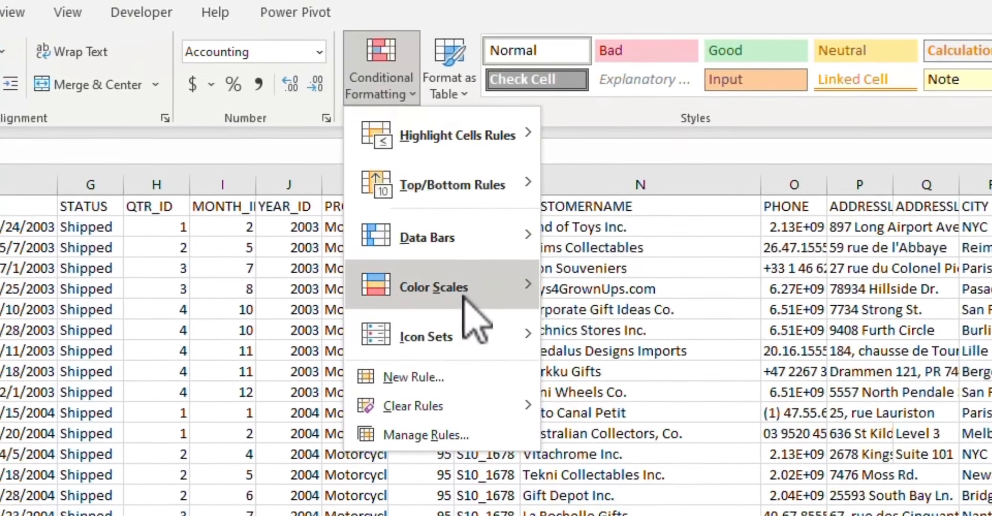
pyautogui.moveTo(466, 305)
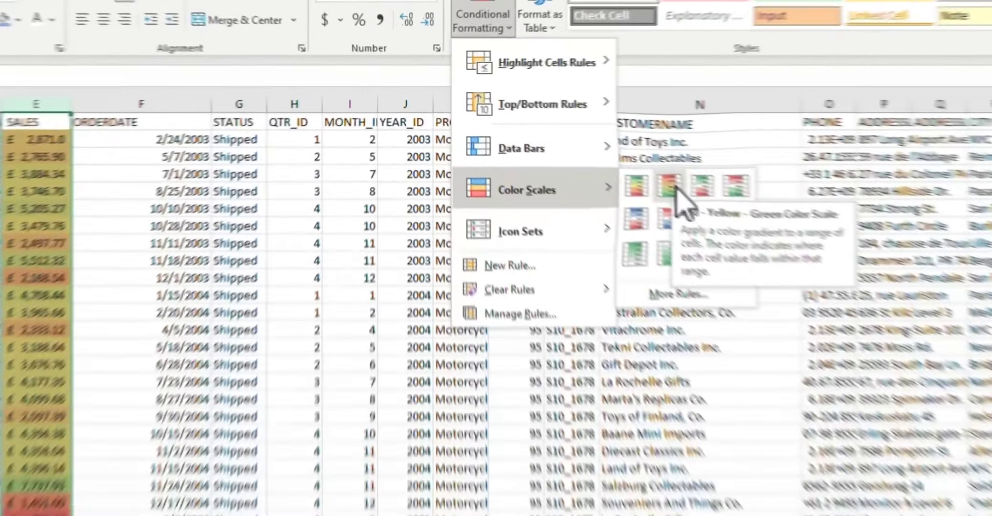
pyautogui.click(565, 141)
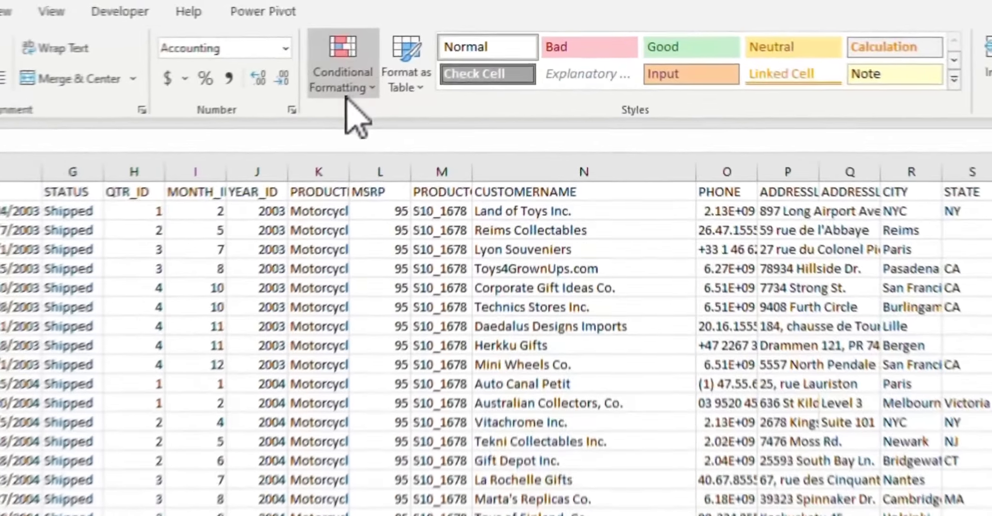
# Clear the conditional formatting rules from the selected SALES column
pyautogui.click(454, 38)
pyautogui.moveTo(498, 147)
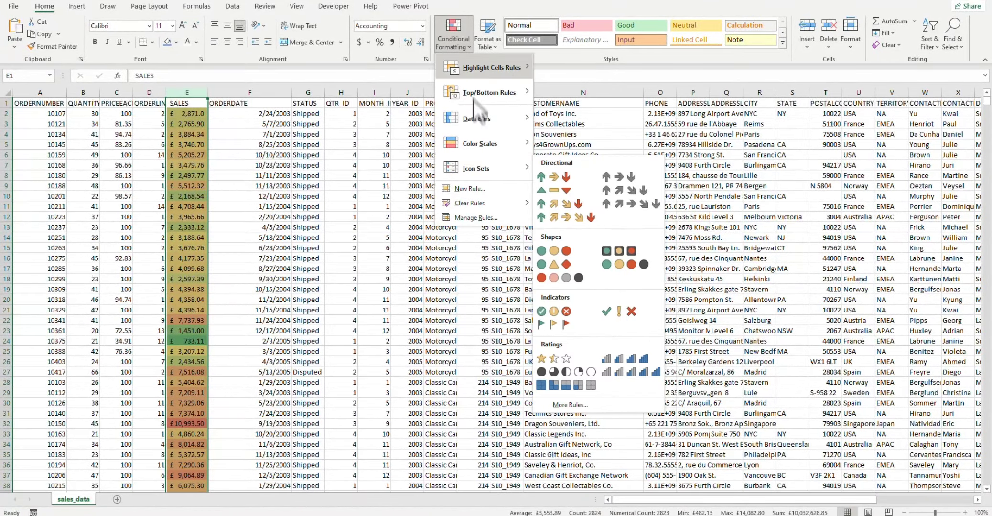
pyautogui.moveTo(472, 203)
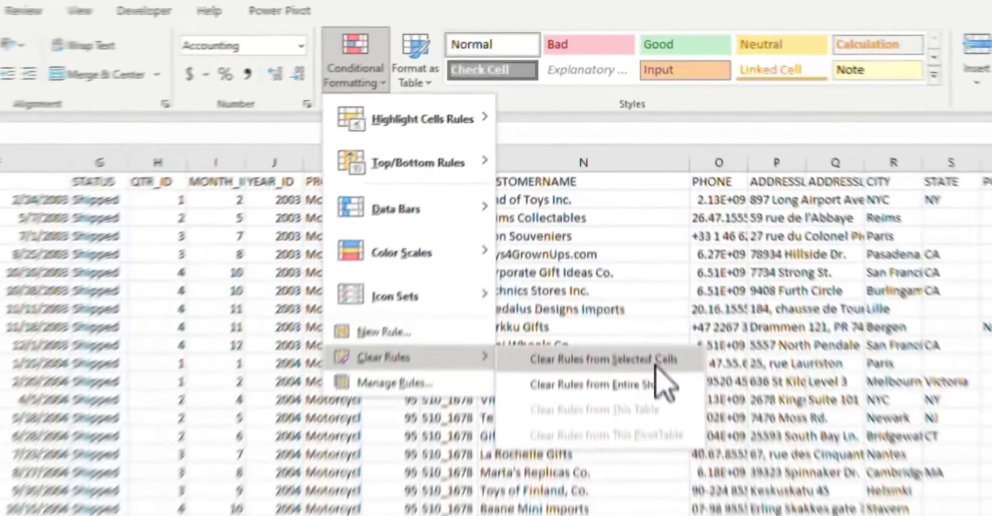
pyautogui.click(624, 207)
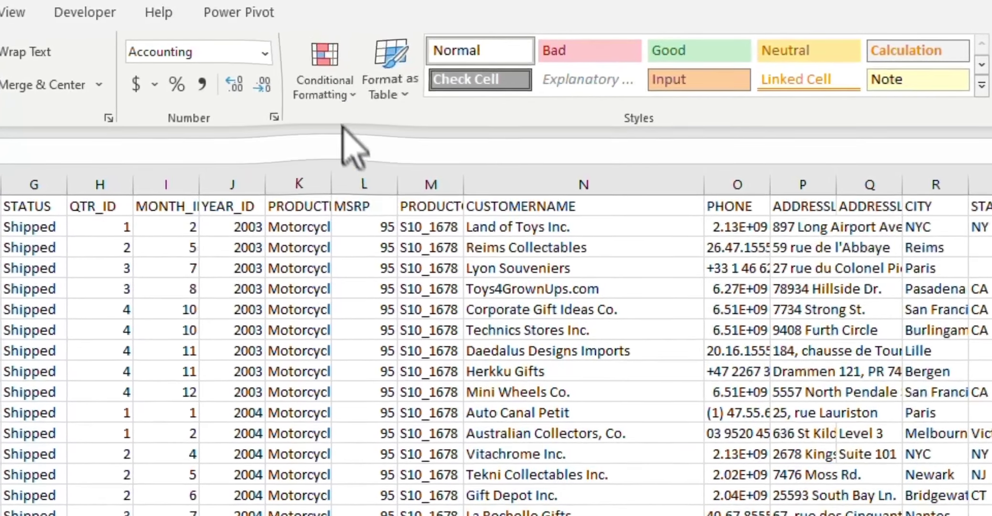
# Apply the 4 Arrows (Colored) icon set to the SALES column and widen the column to fit its values
pyautogui.click(330, 98)
pyautogui.moveTo(410, 349)
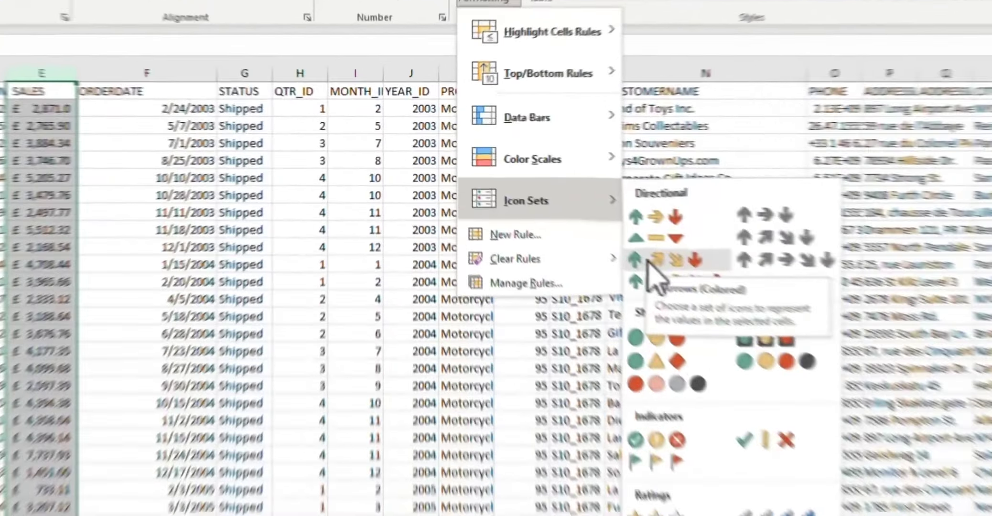
pyautogui.click(549, 205)
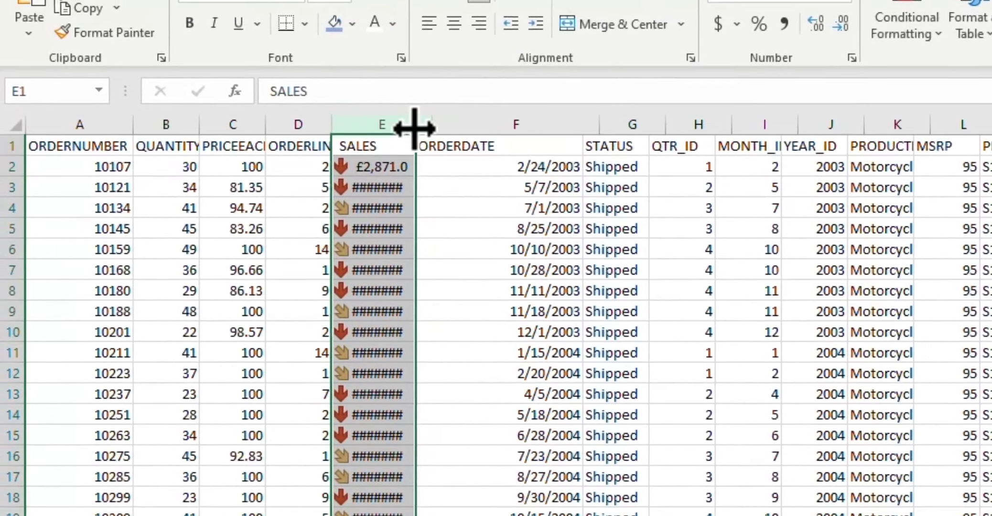
pyautogui.moveTo(364, 119); pyautogui.dragTo(379, 120)
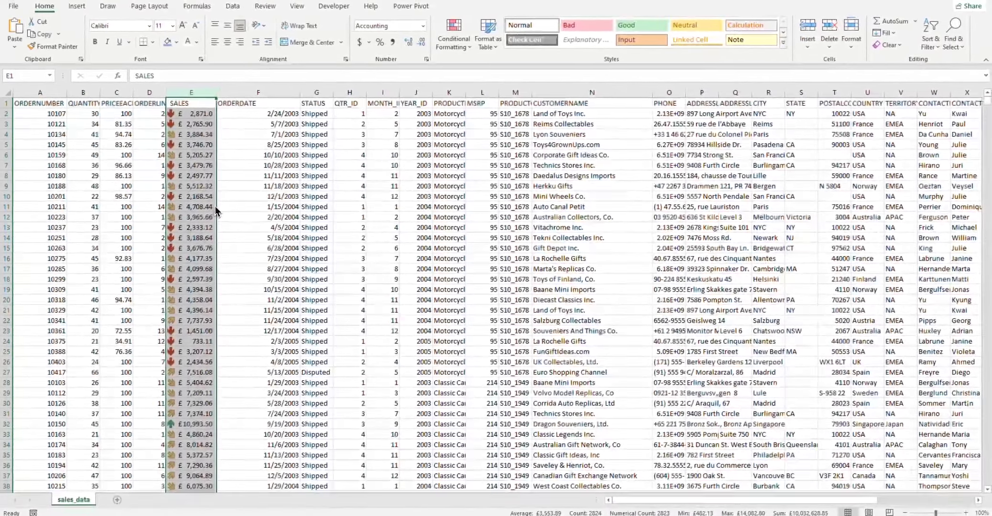
# Undo the column widening and the arrow icon set in the SALES column
pyautogui.press('super+z')
pyautogui.press('super+z')
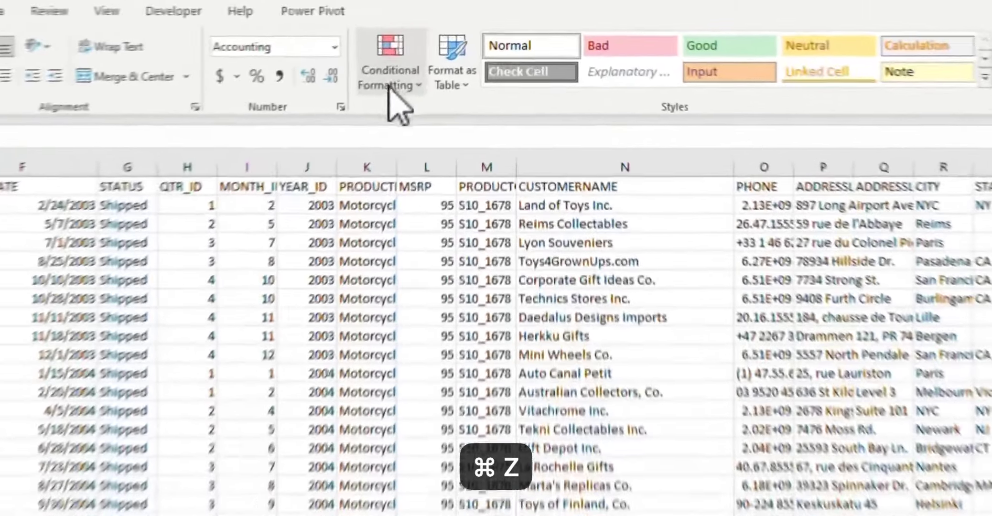
# Start a custom icon set rule for the SALES column using the red cross, yellow exclamation mark and green check icon style
pyautogui.click(453, 37)
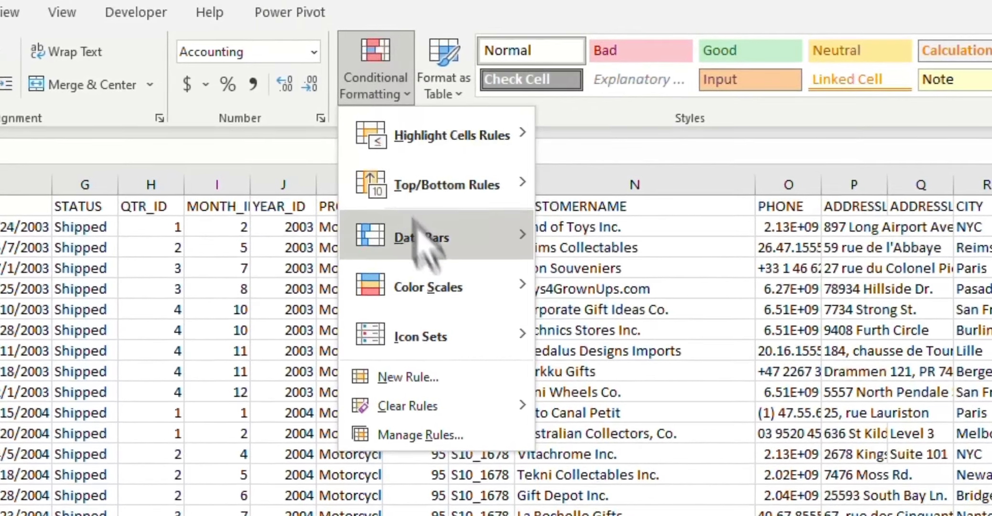
pyautogui.moveTo(470, 350)
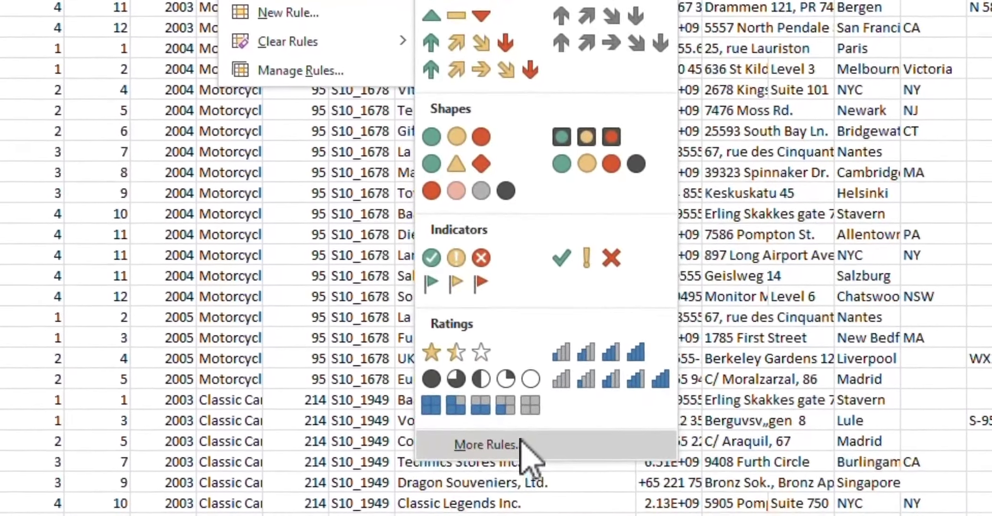
pyautogui.click(485, 445)
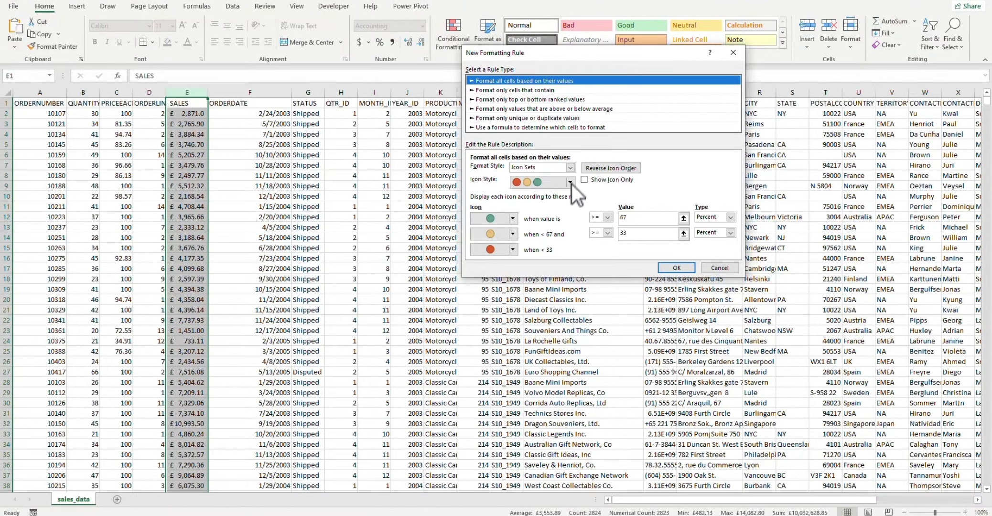
pyautogui.click(570, 168)
pyautogui.click(550, 197)
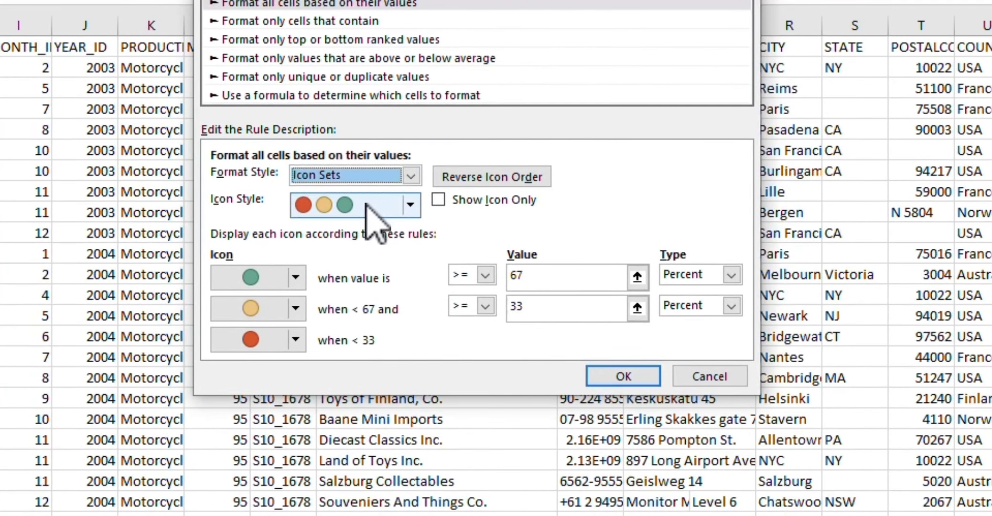
pyautogui.click(414, 205)
pyautogui.scroll(-5, 406, 267)
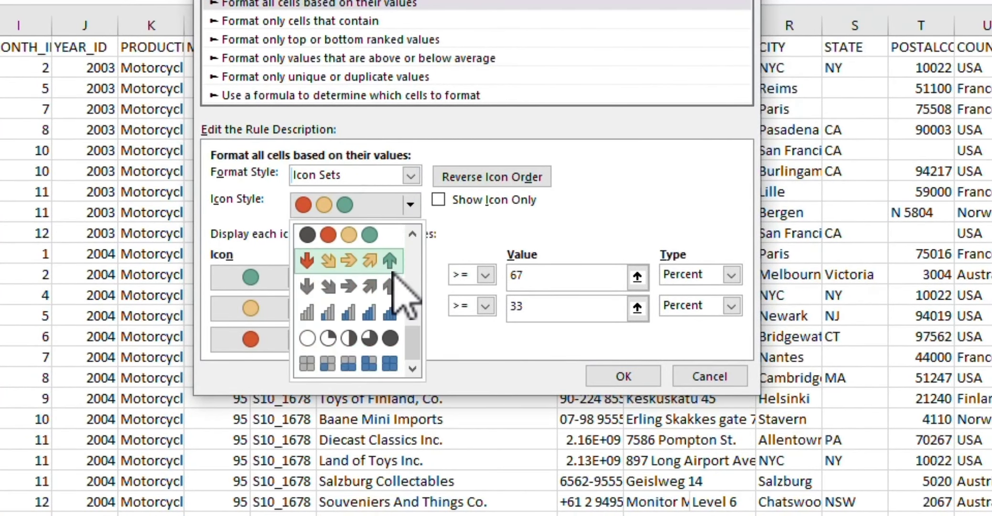
pyautogui.moveTo(419, 337); pyautogui.dragTo(423, 283)
pyautogui.click(378, 324)
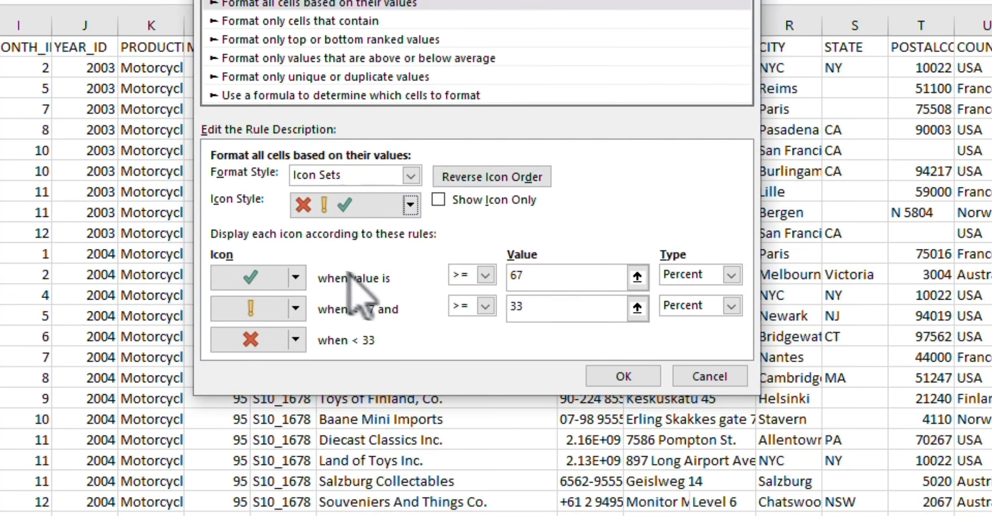
# Change the type of both icon thresholds in the rule to Number
pyautogui.click(731, 275)
pyautogui.click(725, 294)
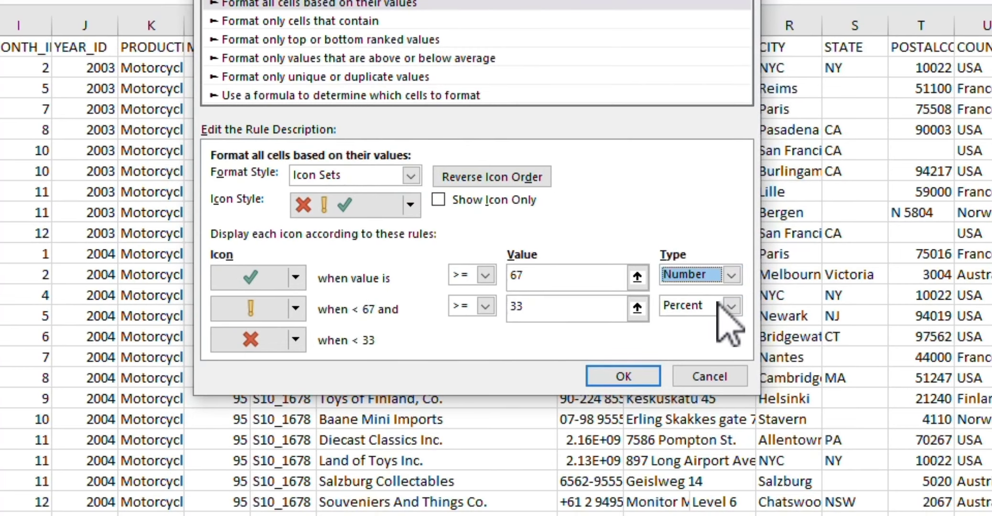
pyautogui.click(731, 306)
pyautogui.click(720, 325)
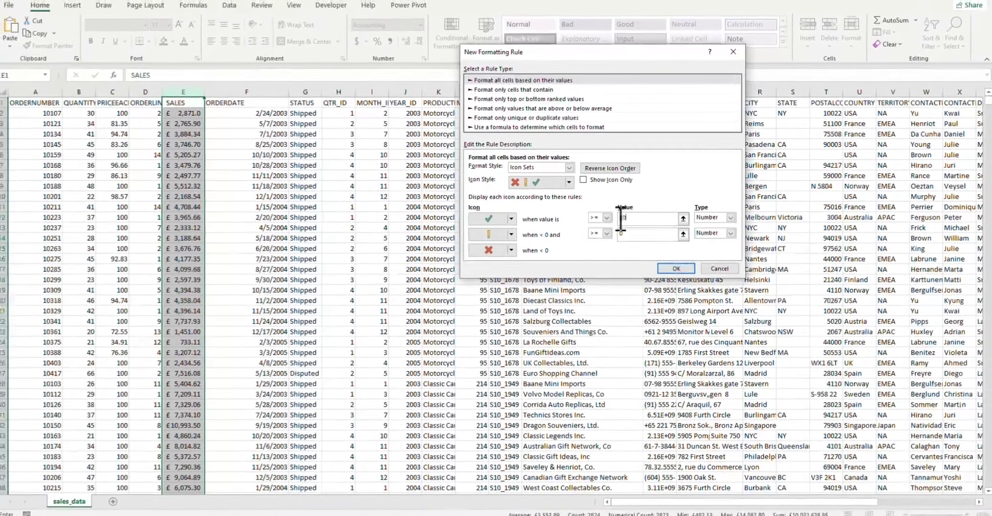
# Set the green check threshold to 3000 and the yellow exclamation mark threshold to 2000, and apply the rule
pyautogui.write('000')
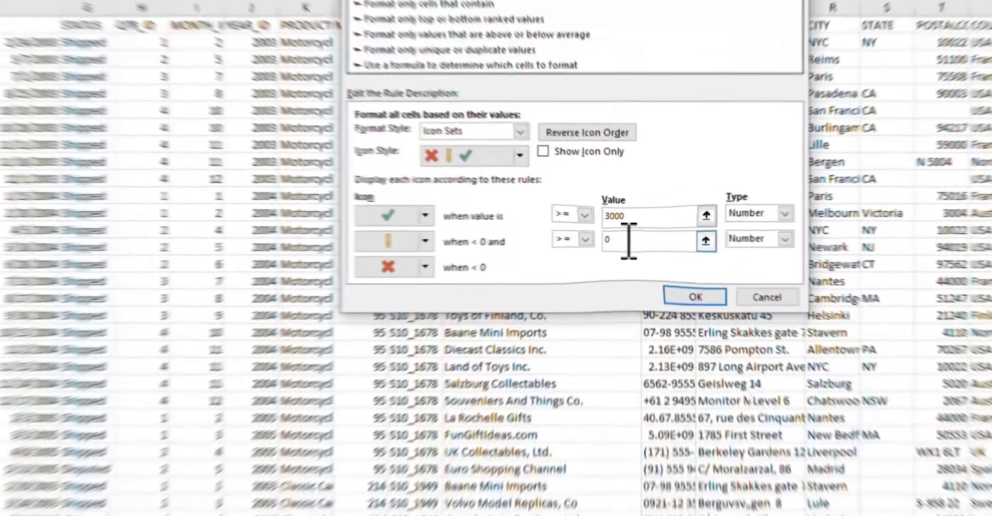
pyautogui.moveTo(633, 234); pyautogui.dragTo(614, 234)
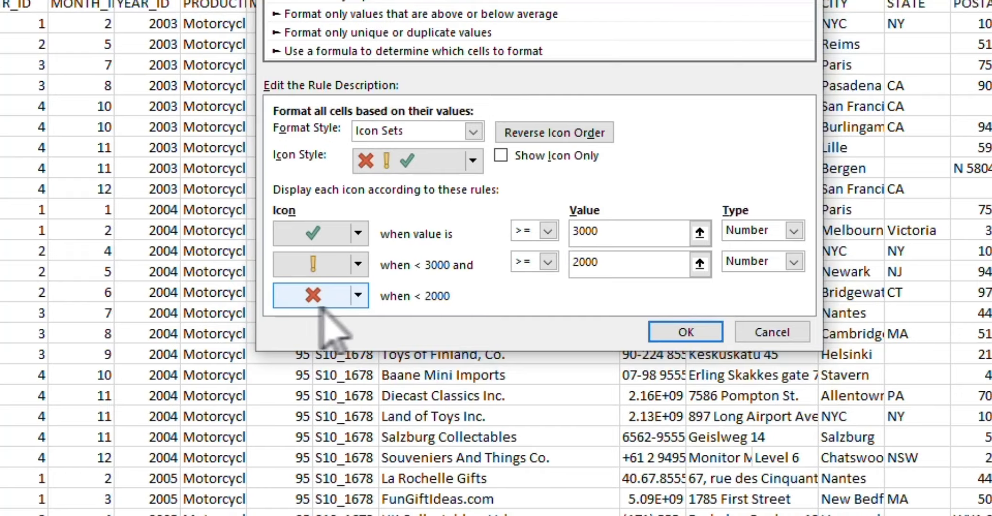
pyautogui.click(702, 336)
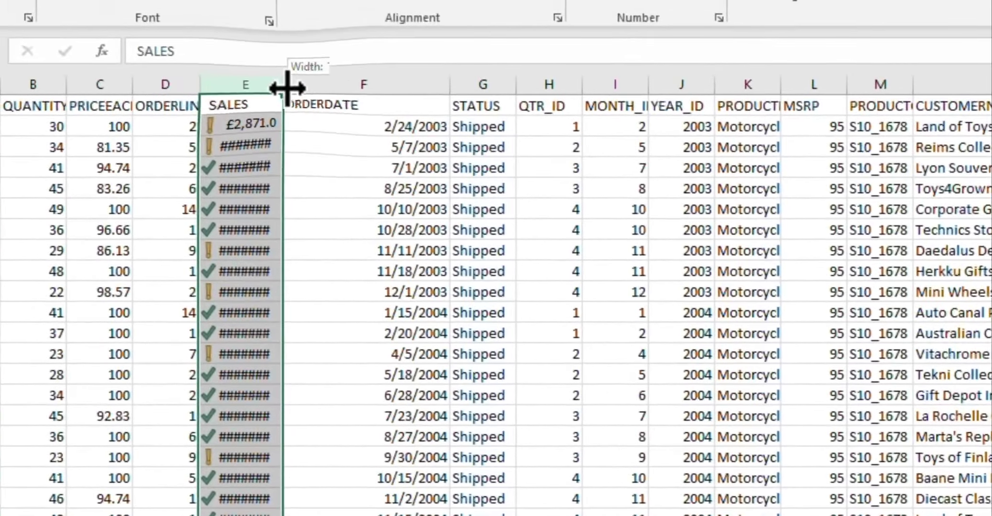
# Widen the SALES column so its values fit beside the icons, and review the icons down the column
pyautogui.moveTo(287, 87); pyautogui.dragTo(306, 87)
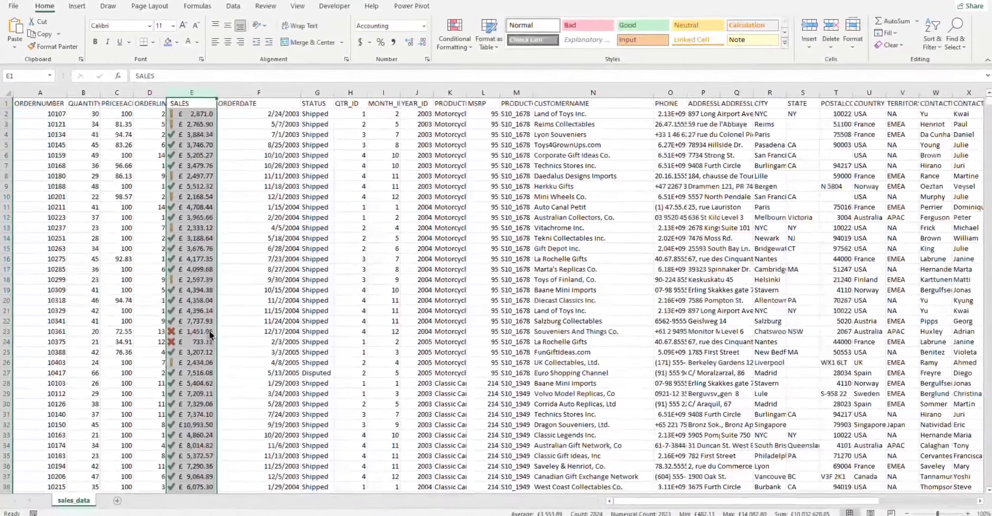
pyautogui.scroll(-7, 207, 361)
pyautogui.scroll(7, 207, 362)
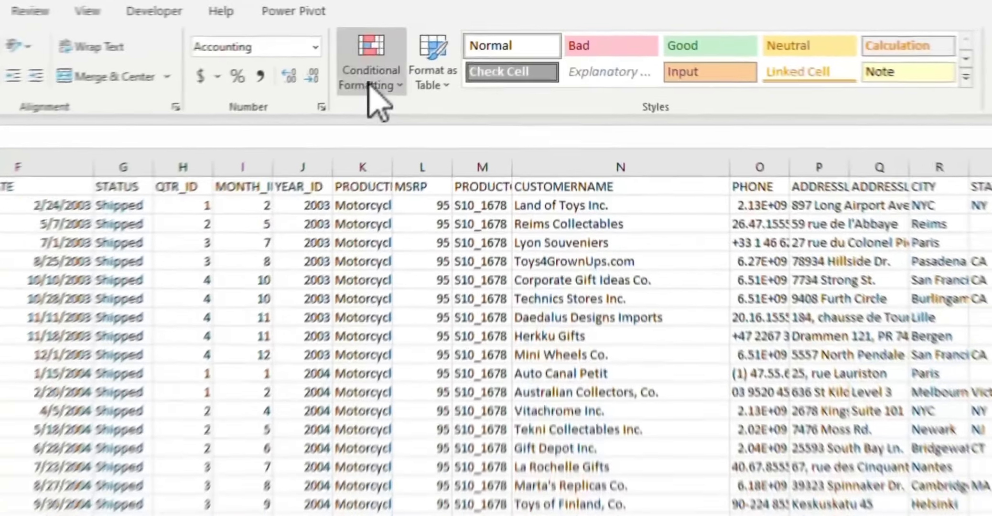
# Examine the threshold type options in another custom icon set rule and close it without applying
pyautogui.click(453, 45)
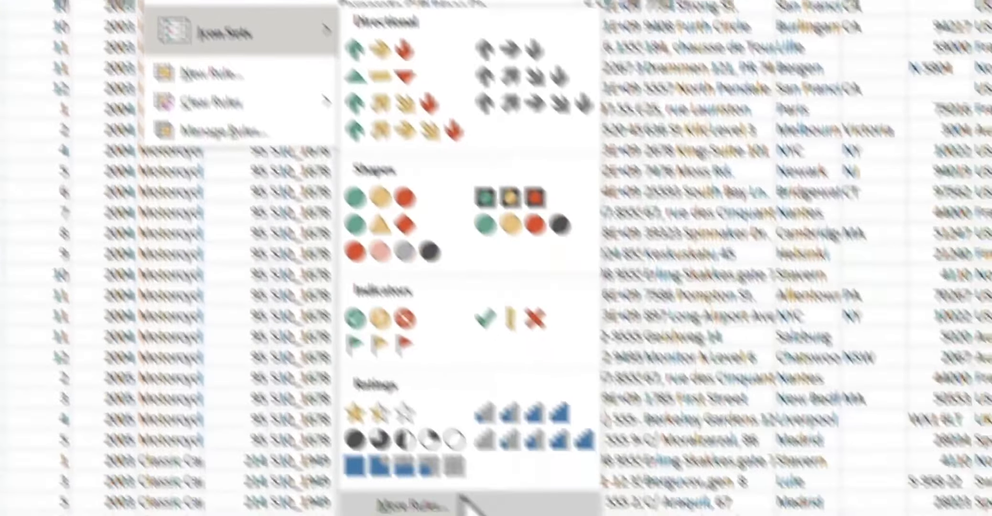
pyautogui.click(461, 500)
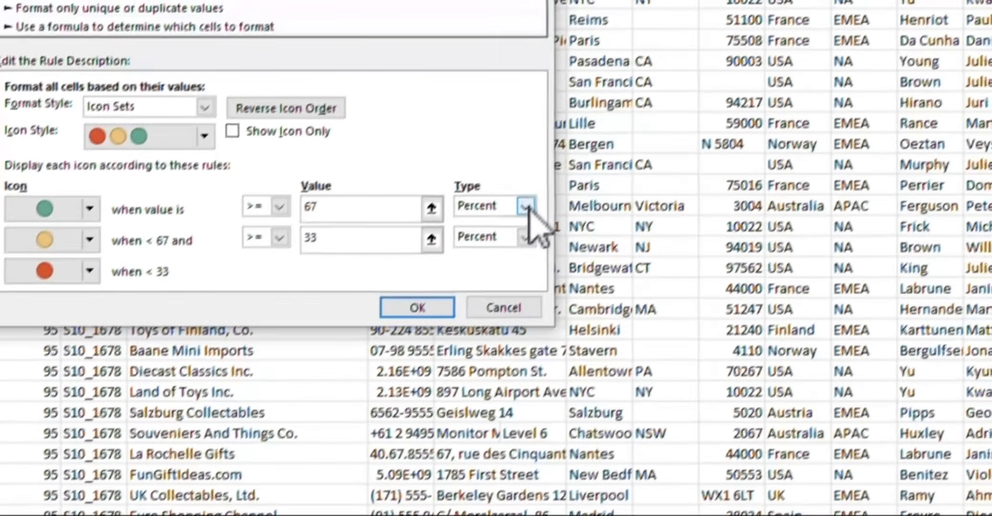
pyautogui.click(648, 56)
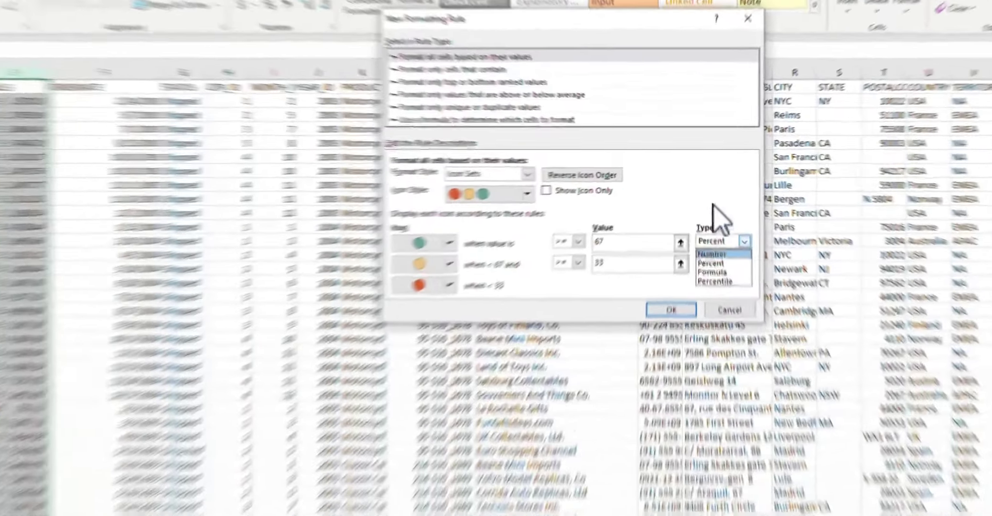
pyautogui.click(723, 235)
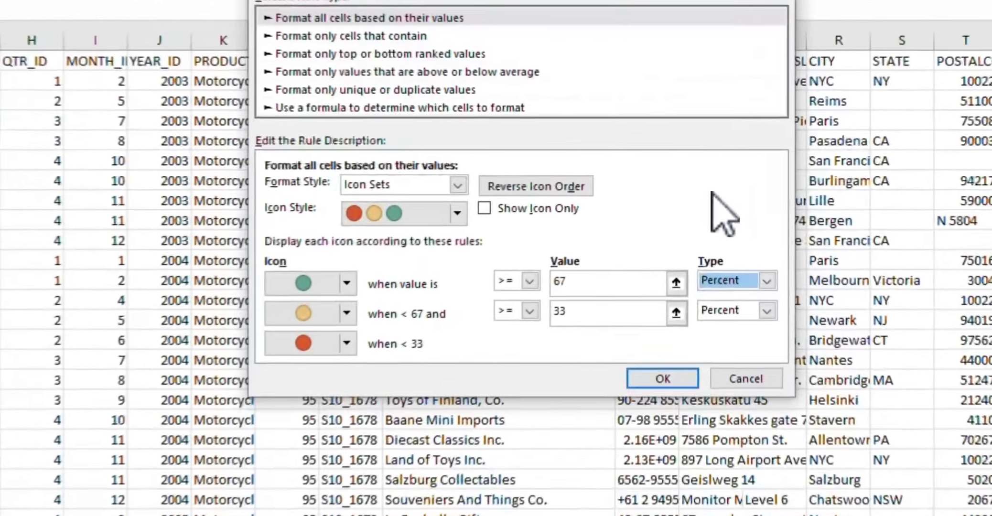
pyautogui.click(734, 388)
# Start a new formatting rule for the SALES column and examine the format styles offered for value-based formatting
pyautogui.click(536, 117)
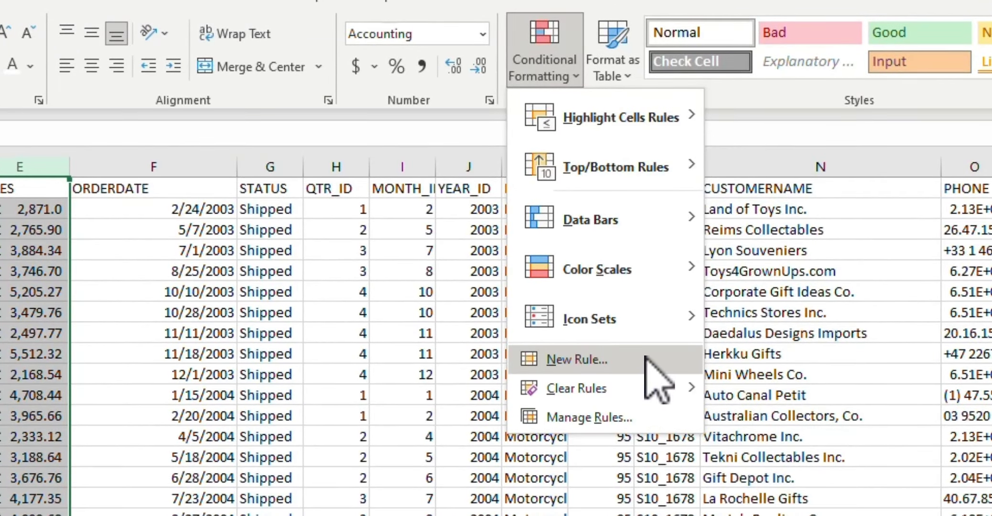
pyautogui.click(647, 357)
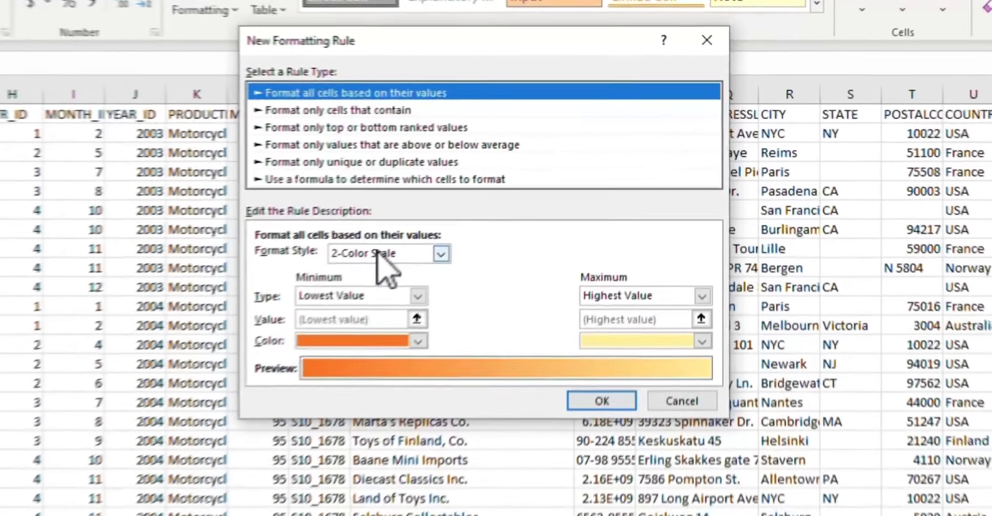
pyautogui.click(569, 178)
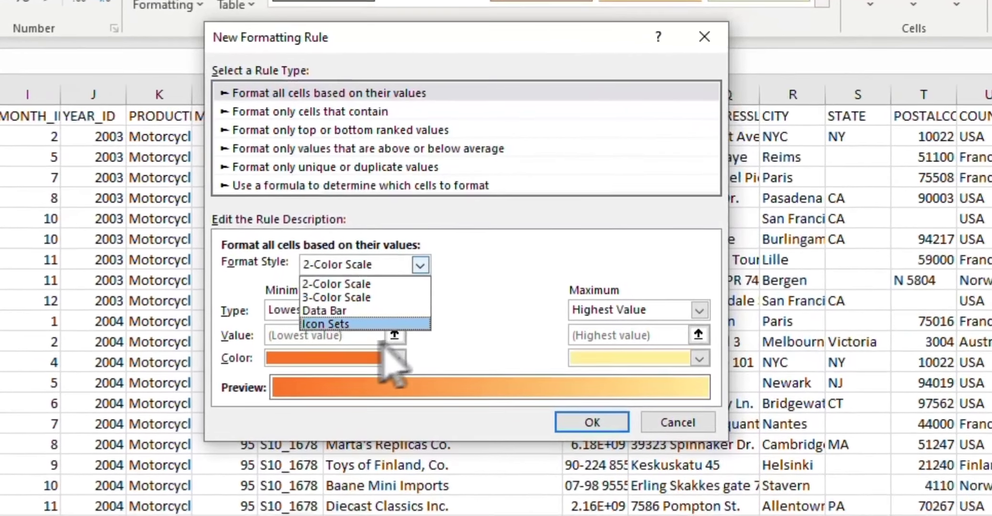
pyautogui.click(460, 308)
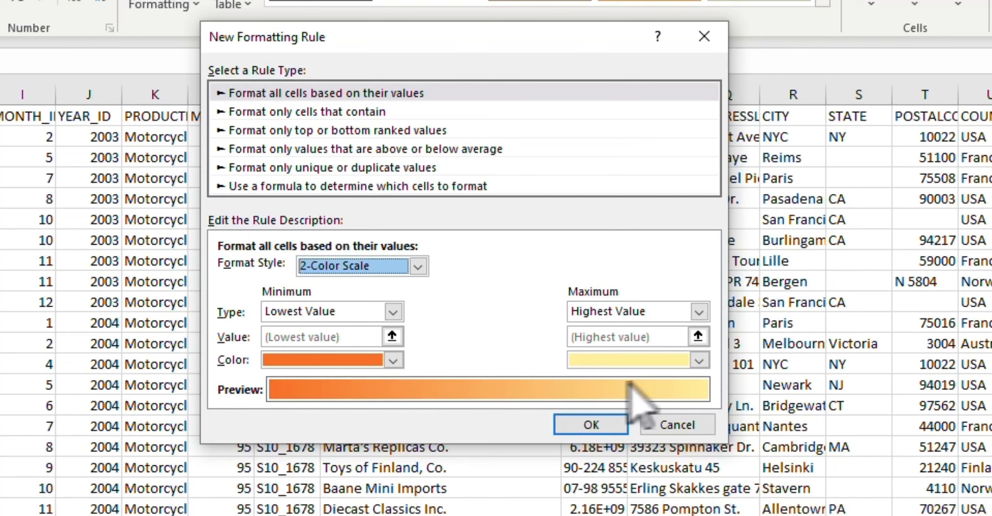
# Switch the new rule to format only cells that contain a cell value greater than a given number
pyautogui.click(316, 112)
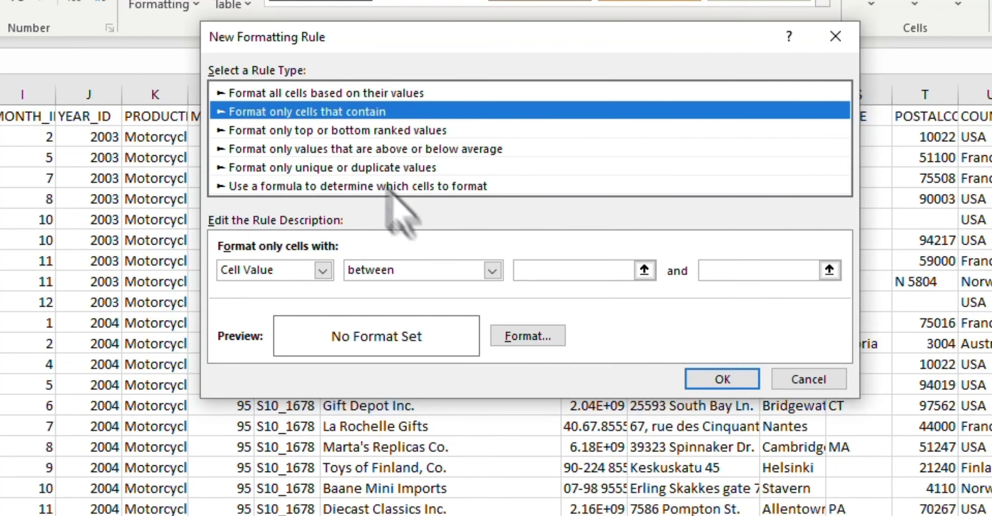
pyautogui.click(490, 270)
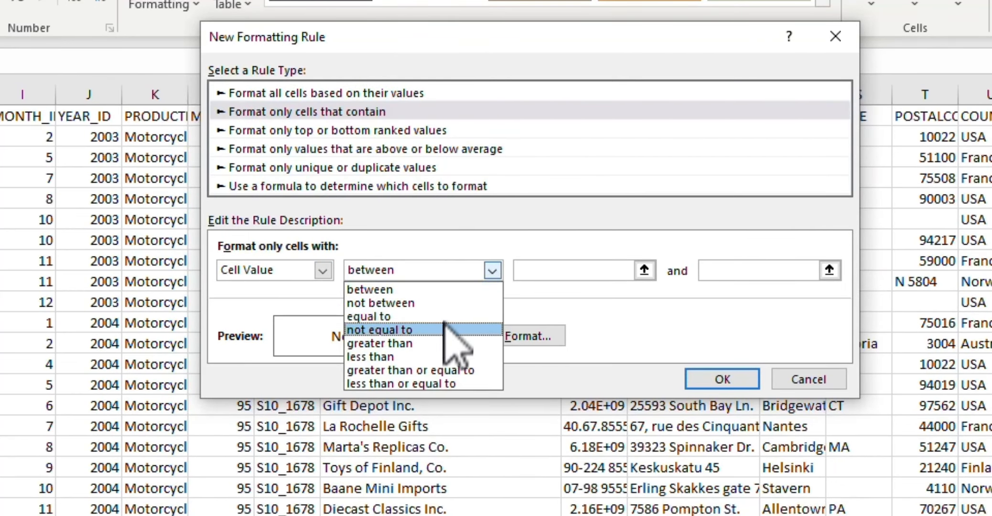
pyautogui.click(491, 341)
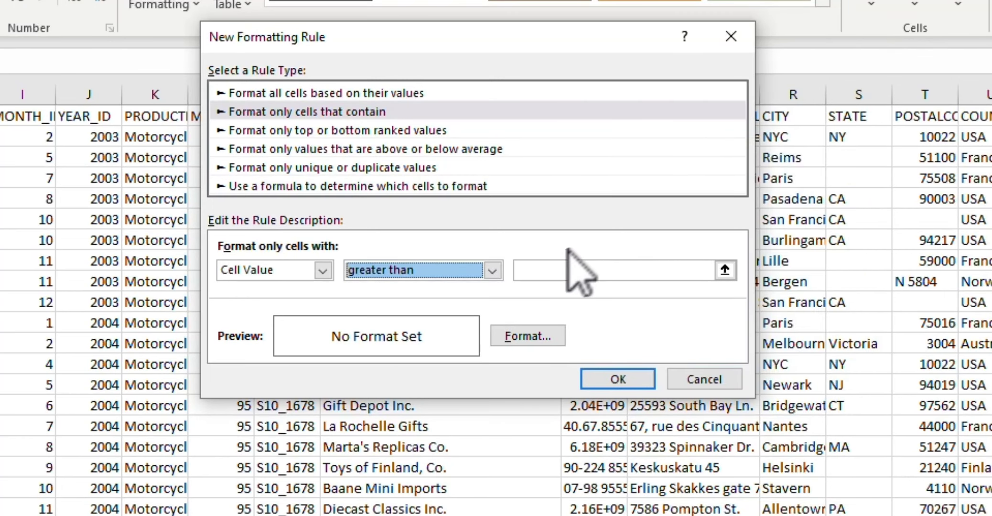
# Switch the rule to top or bottom ranked values and target the bottom 10 % of the selected range
pyautogui.click(303, 131)
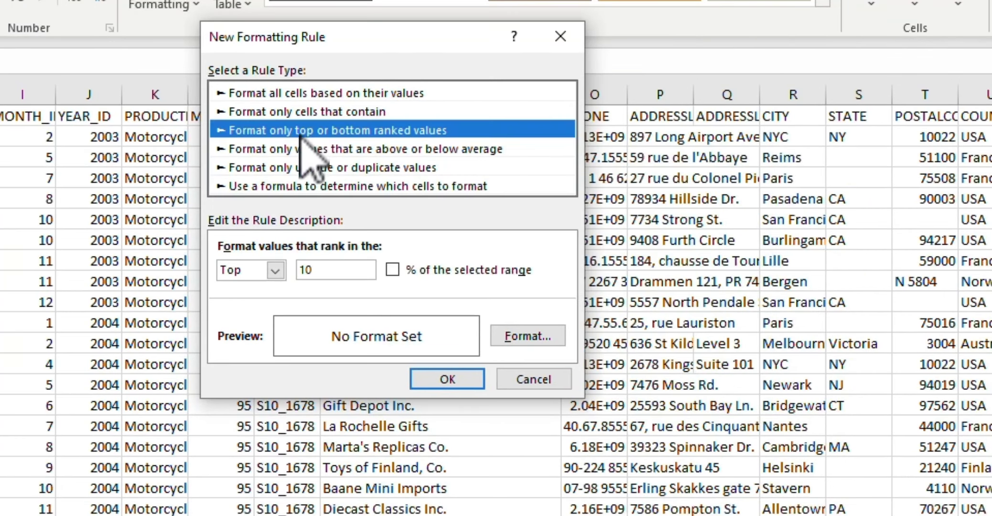
pyautogui.click(276, 270)
pyautogui.click(270, 301)
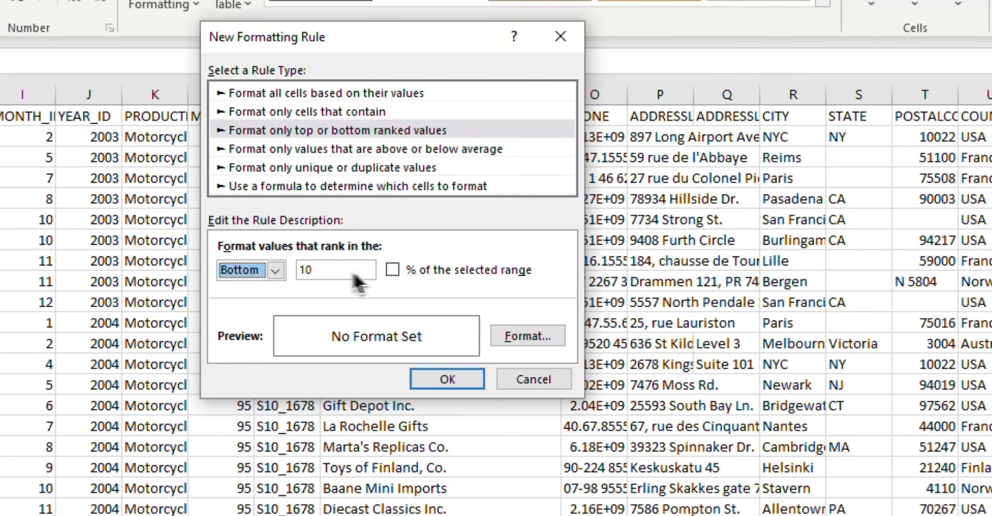
pyautogui.click(392, 270)
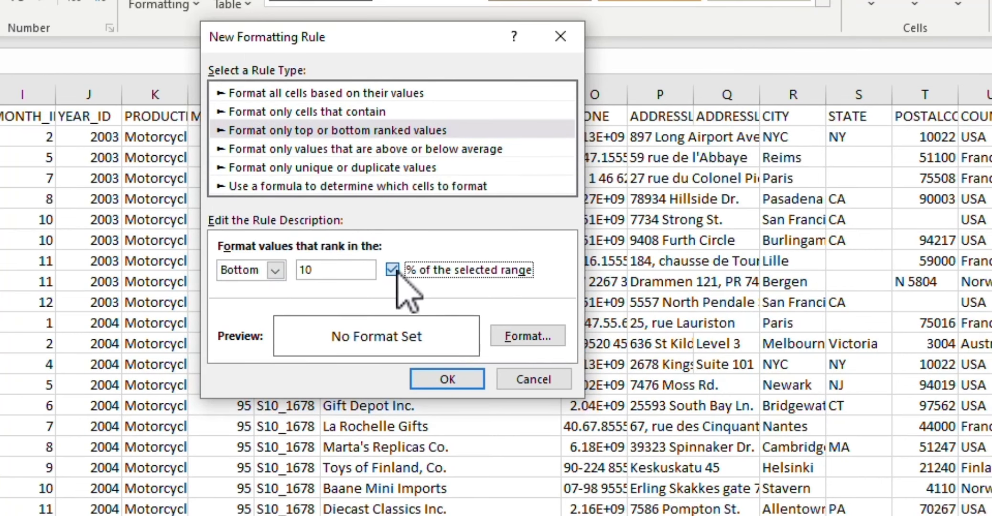
# Switch the rule type to values above or below average and examine its comparison options
pyautogui.click(286, 150)
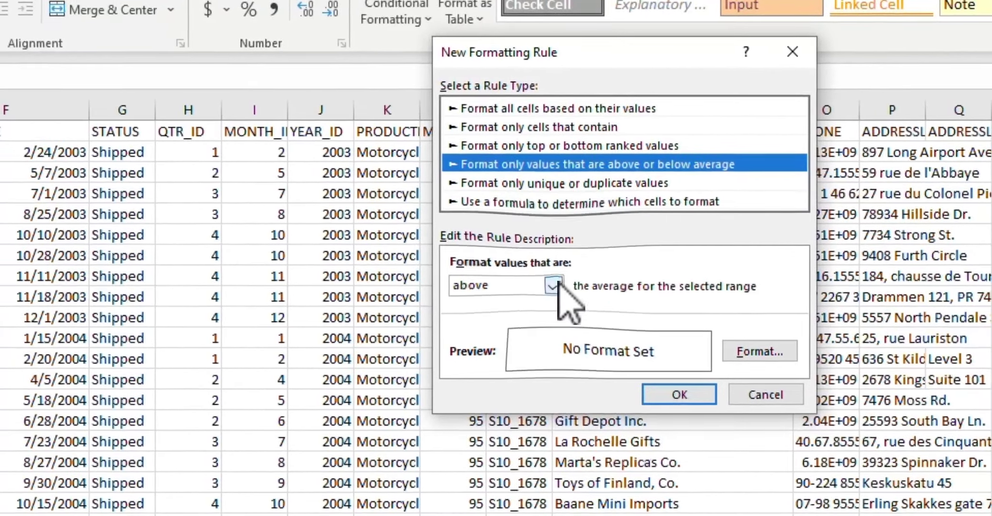
pyautogui.click(554, 286)
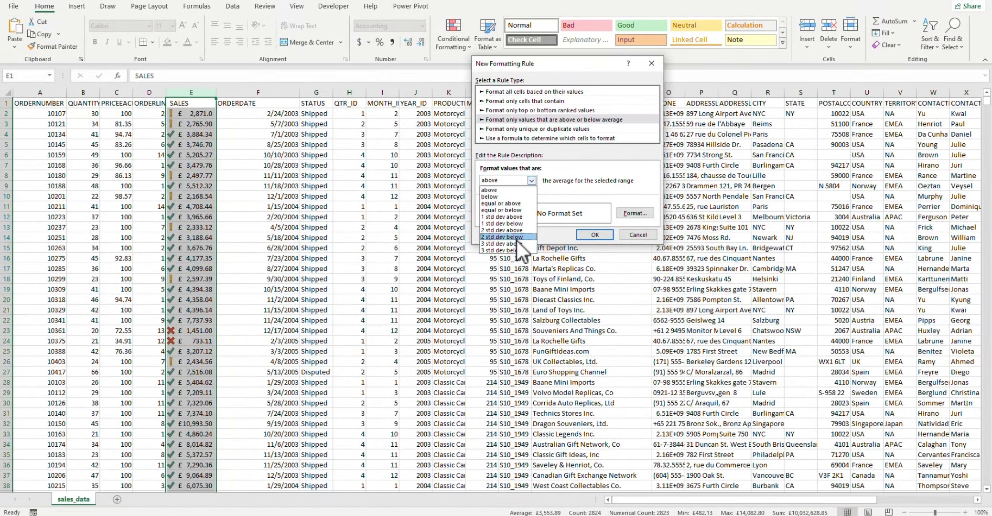
pyautogui.click(531, 181)
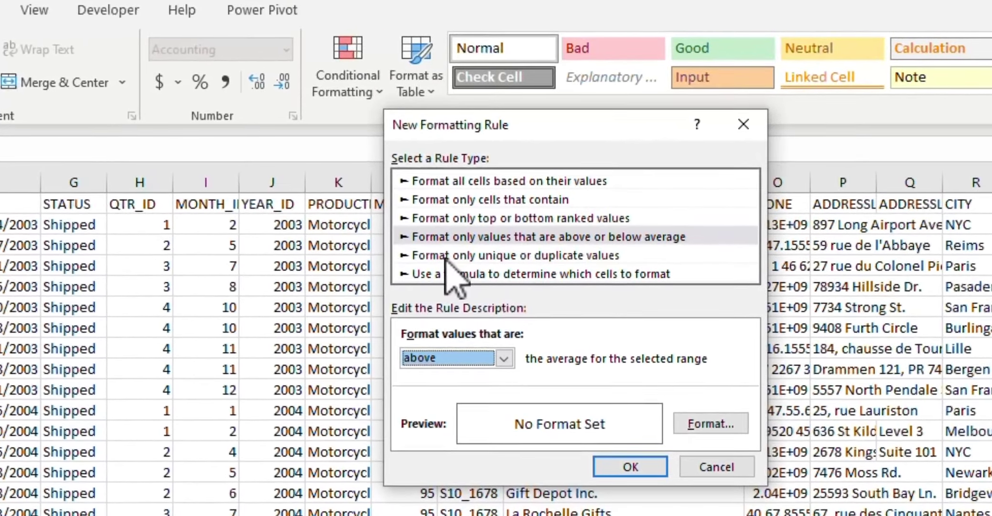
# Switch the rule type to unique or duplicate values and have it format all unique values
pyautogui.click(503, 129)
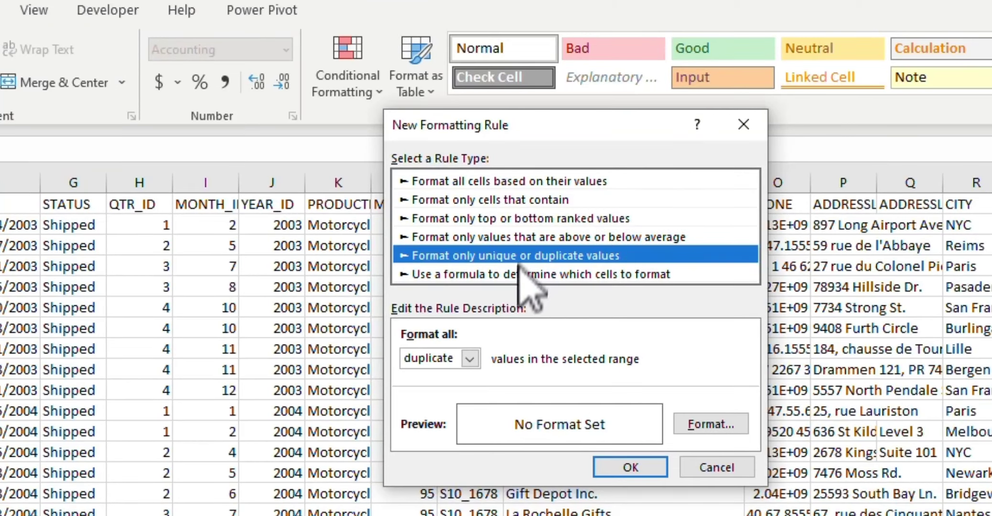
pyautogui.click(471, 359)
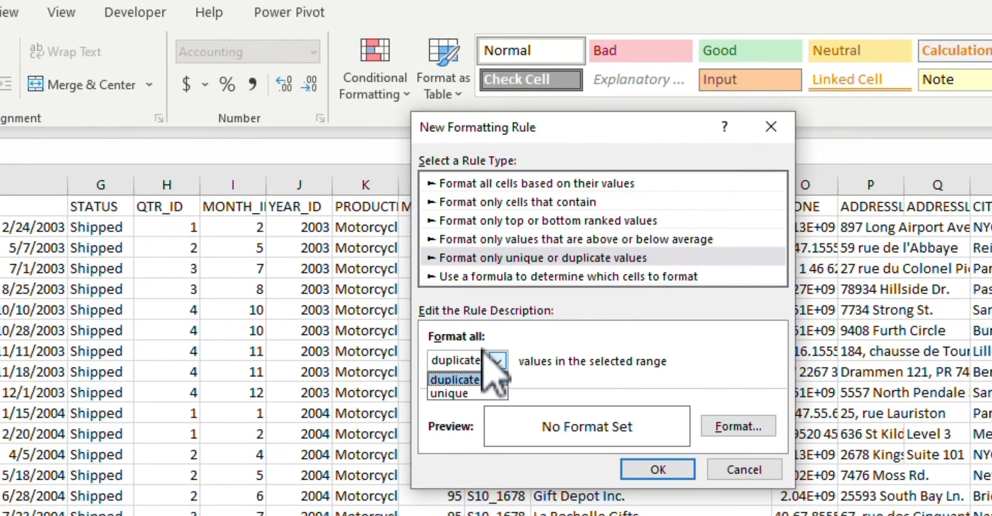
pyautogui.click(455, 393)
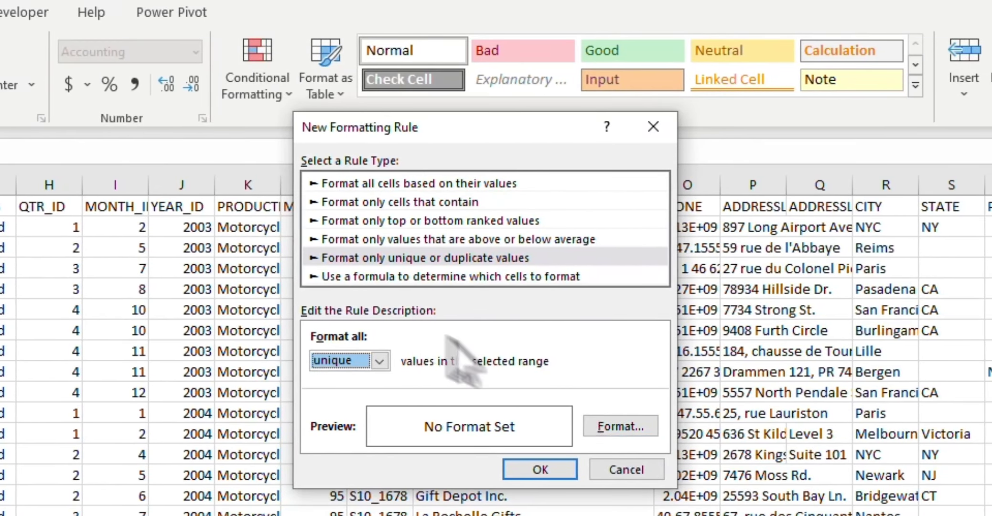
# Give the unique values a dark blue-grey fill and a bold orange font, and apply the rule
pyautogui.click(640, 427)
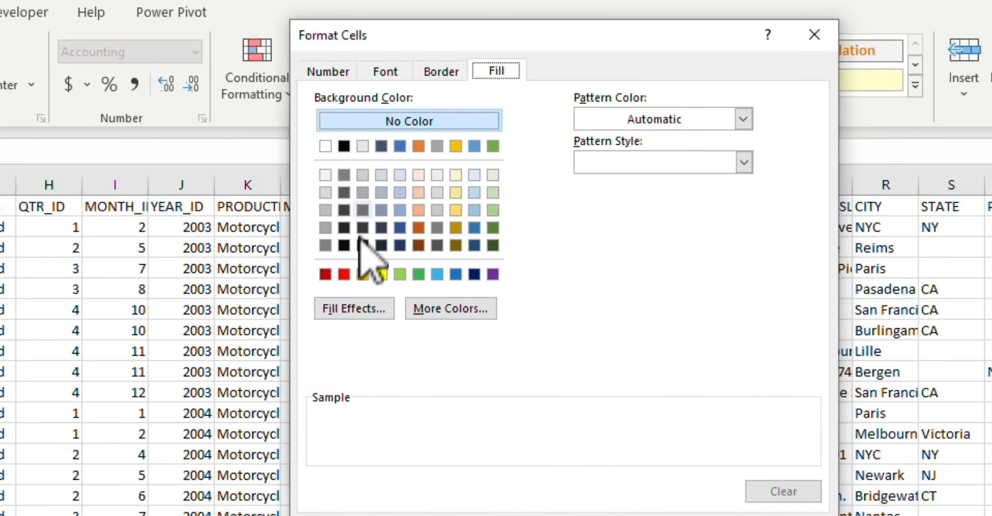
pyautogui.click(382, 228)
pyautogui.click(441, 71)
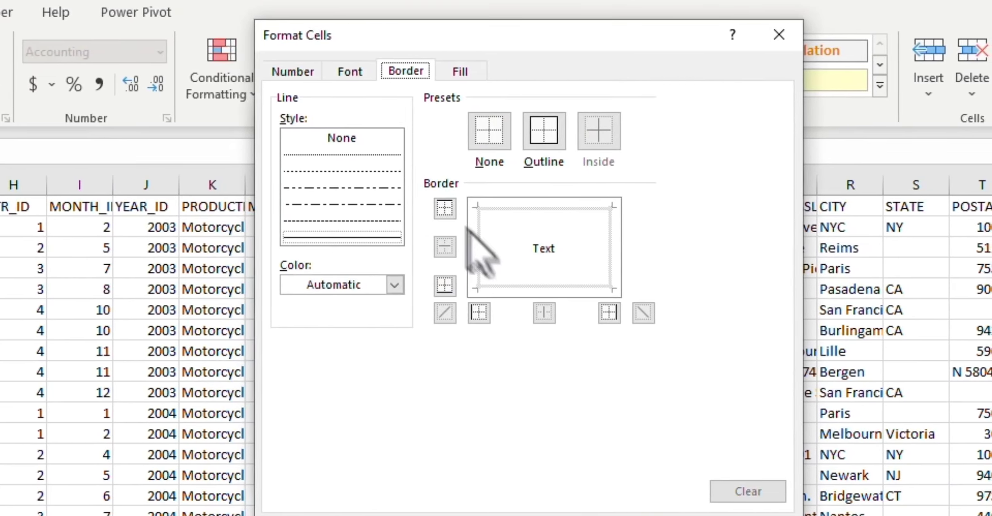
pyautogui.click(364, 69)
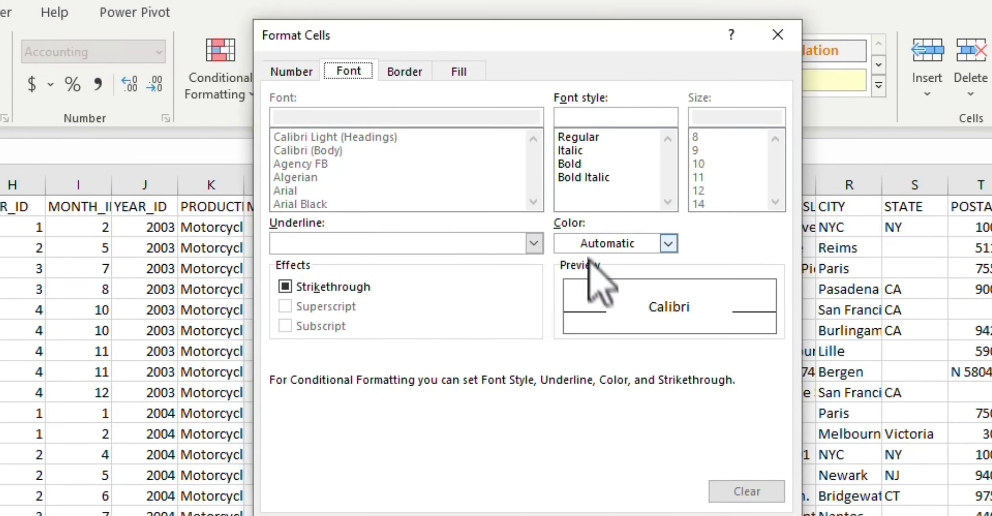
pyautogui.click(579, 164)
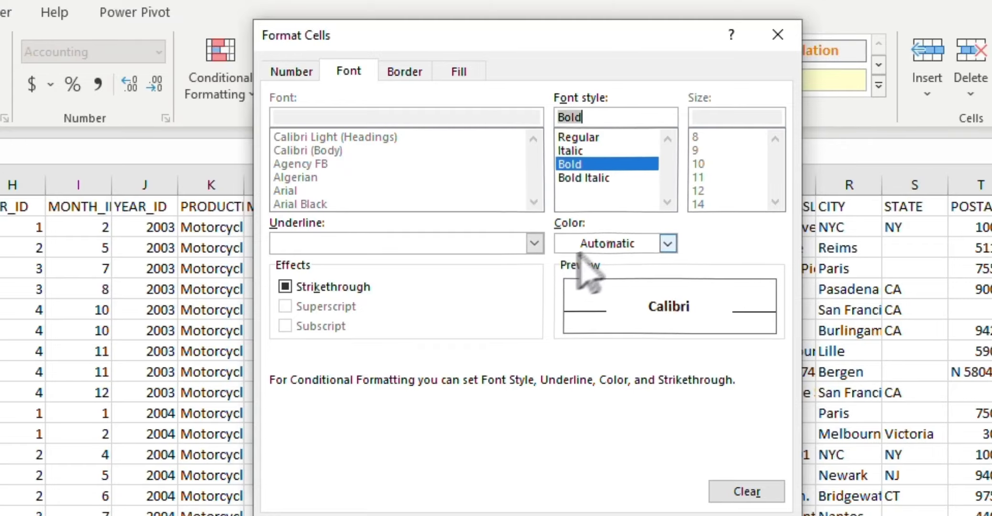
pyautogui.click(607, 244)
pyautogui.click(652, 327)
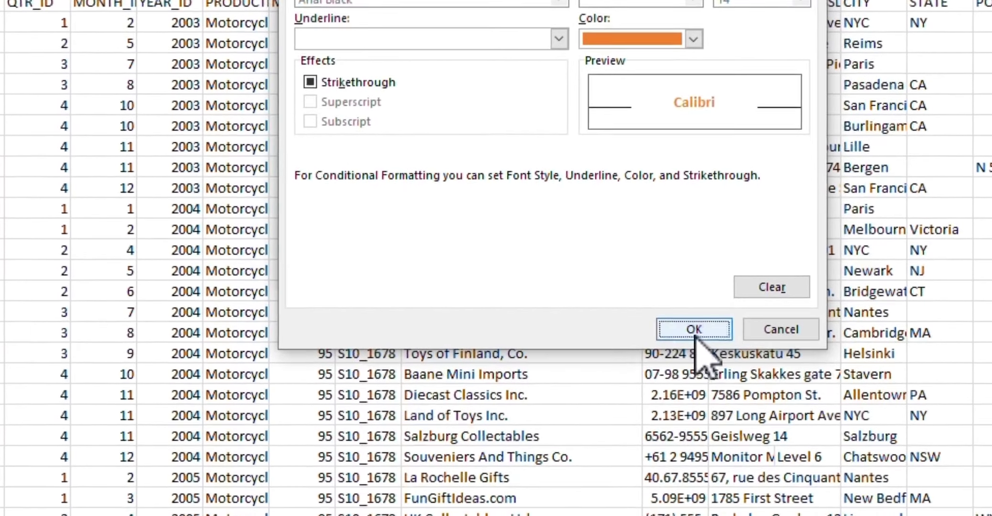
pyautogui.click(694, 330)
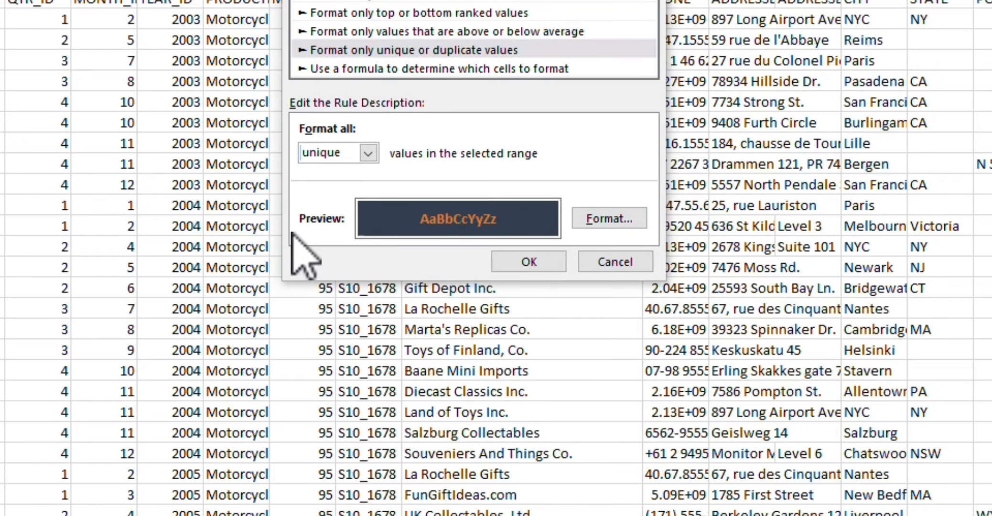
pyautogui.click(516, 262)
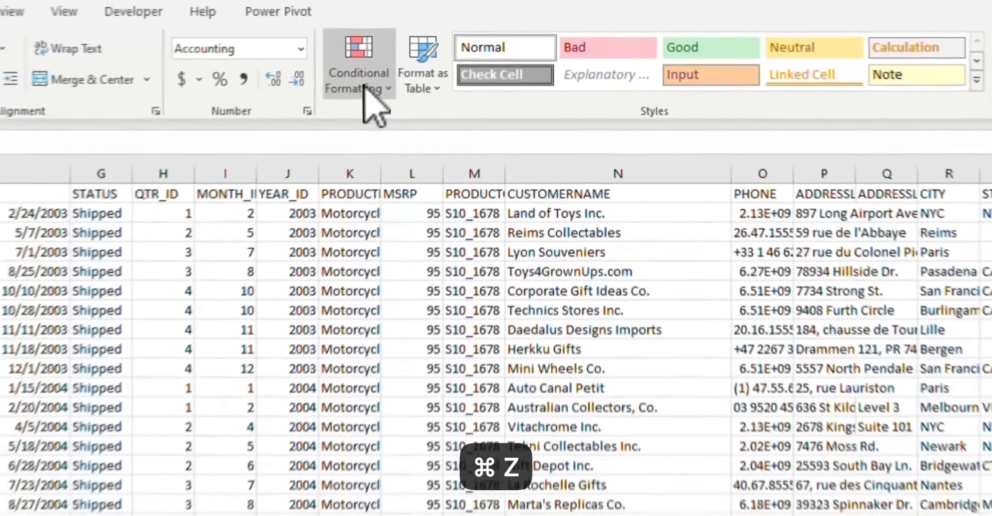
# Clear the conditional formatting rules from the selected SALES cells, and undo the clearing
pyautogui.click(453, 39)
pyautogui.moveTo(420, 406)
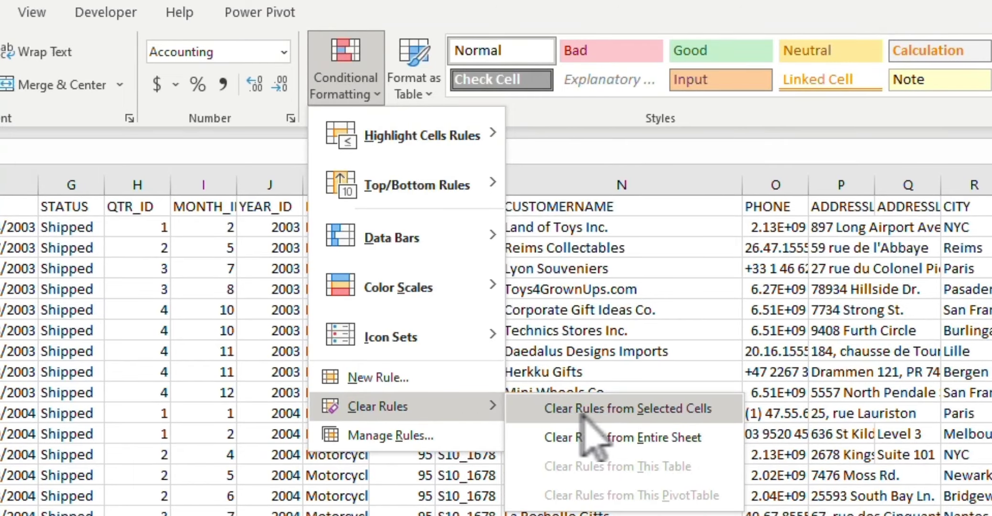
pyautogui.click(639, 414)
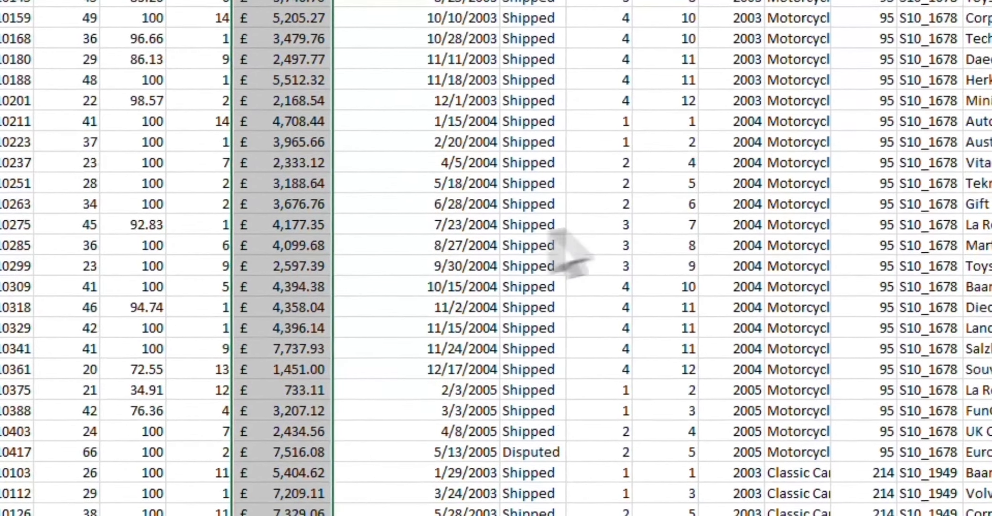
pyautogui.press('super+z')
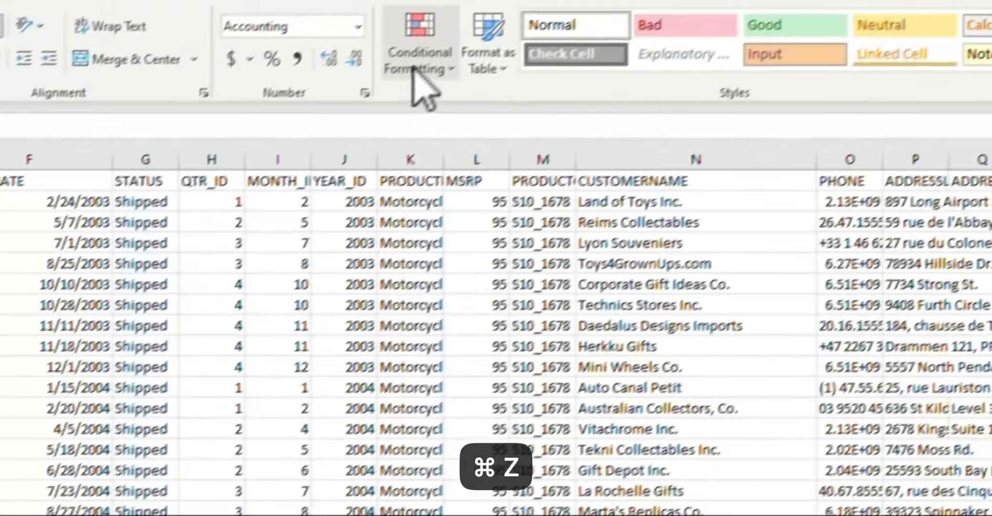
# Clear the conditional formatting rules from the entire sheet
pyautogui.click(414, 70)
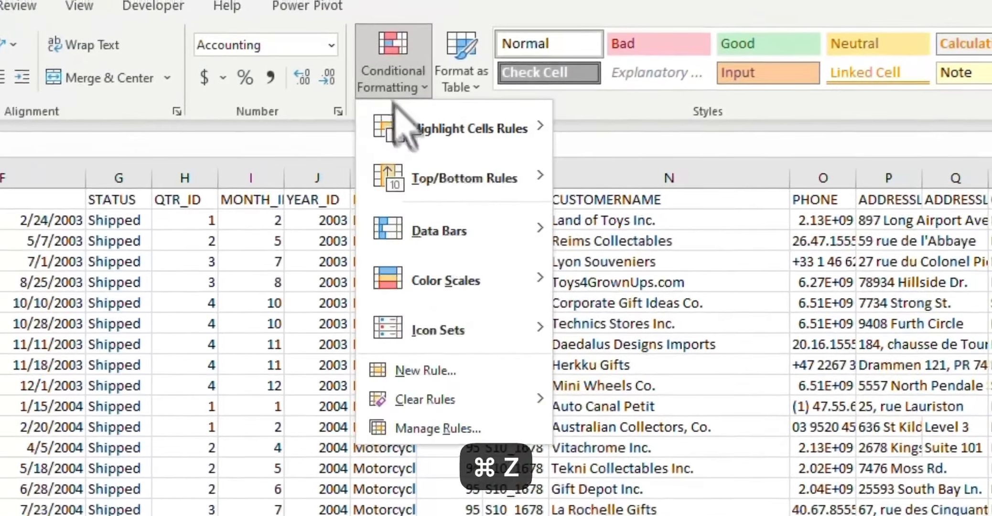
pyautogui.moveTo(516, 369)
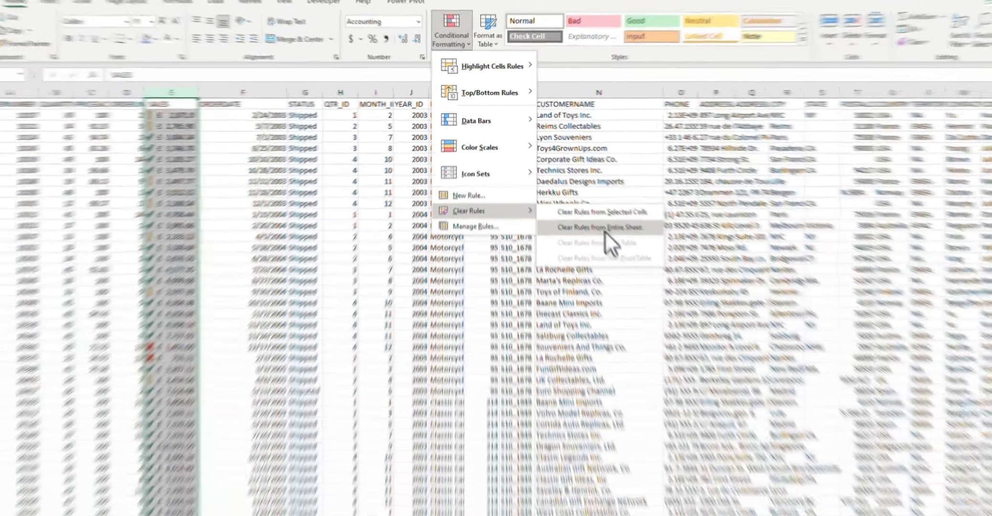
pyautogui.click(564, 219)
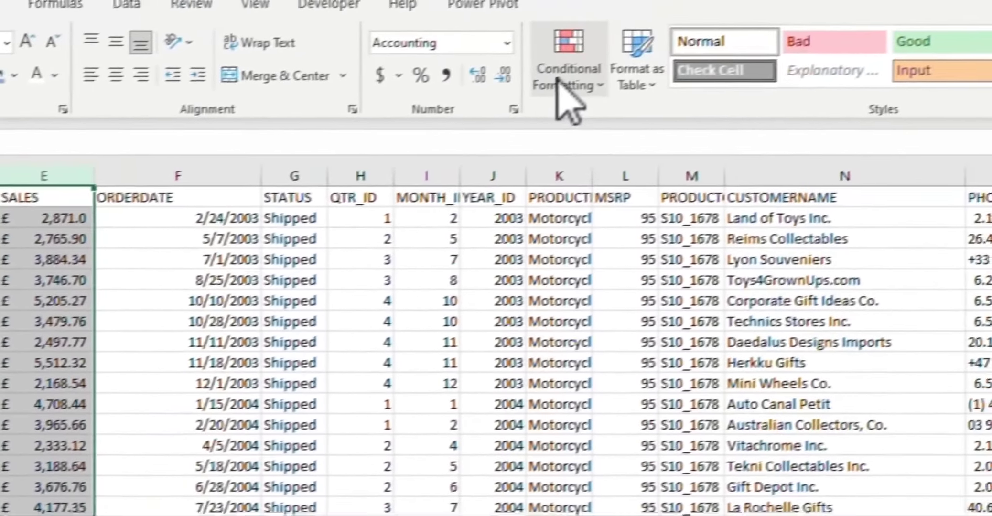
# Open the conditional formatting rules manager, show the rules for This Worksheet, and close the manager
pyautogui.click(567, 95)
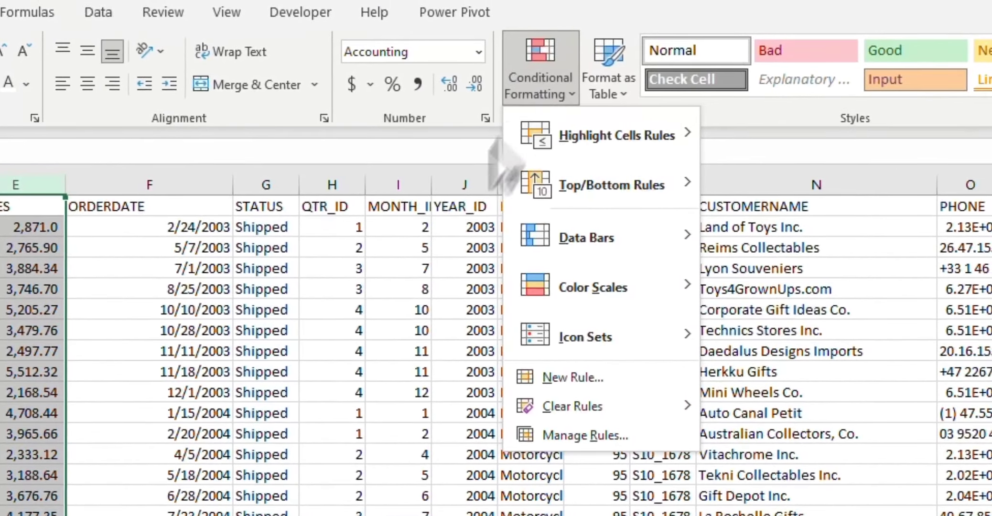
pyautogui.click(430, 344)
pyautogui.click(526, 98)
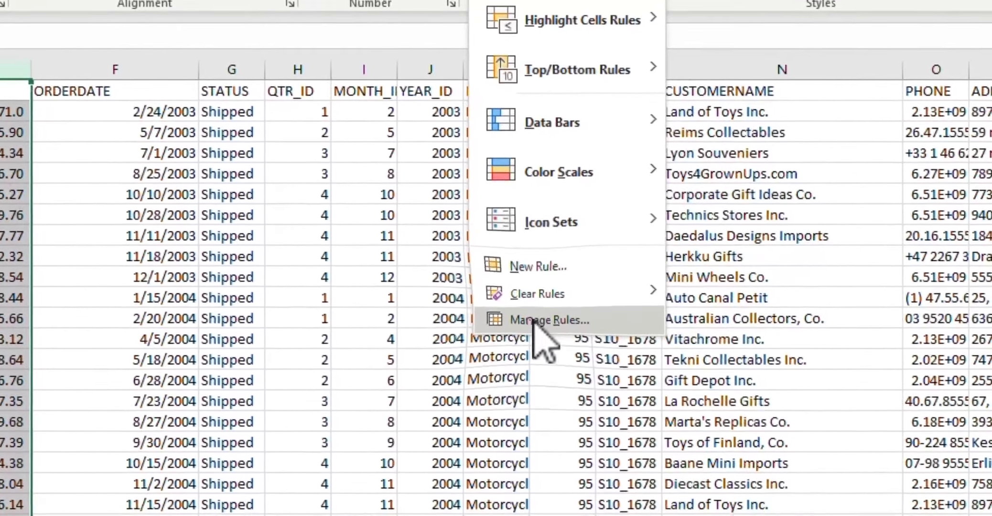
pyautogui.click(535, 321)
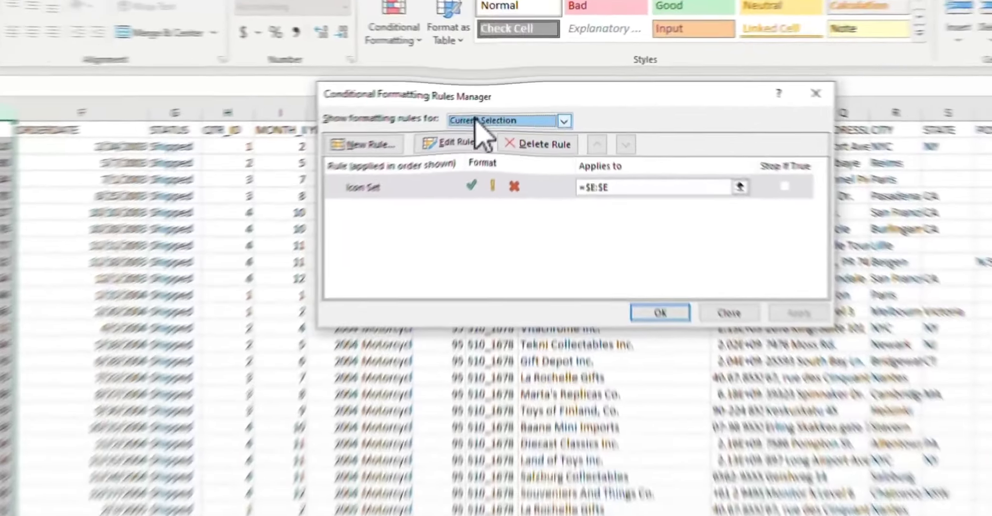
pyautogui.click(506, 98)
pyautogui.click(506, 113)
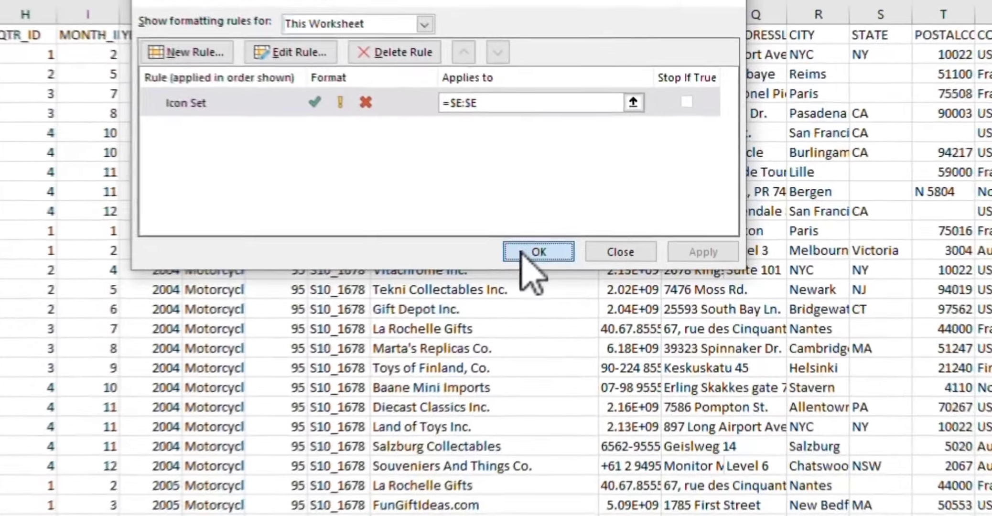
pyautogui.click(613, 219)
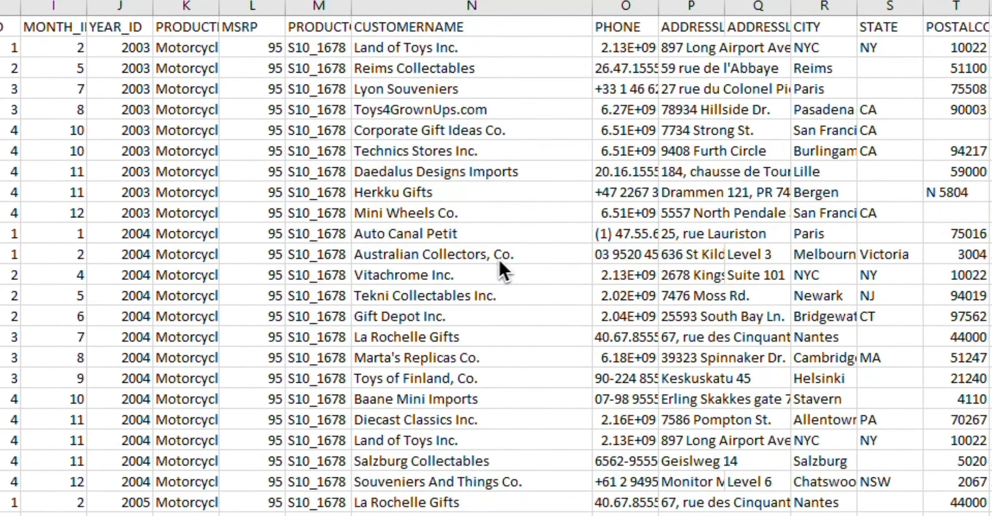